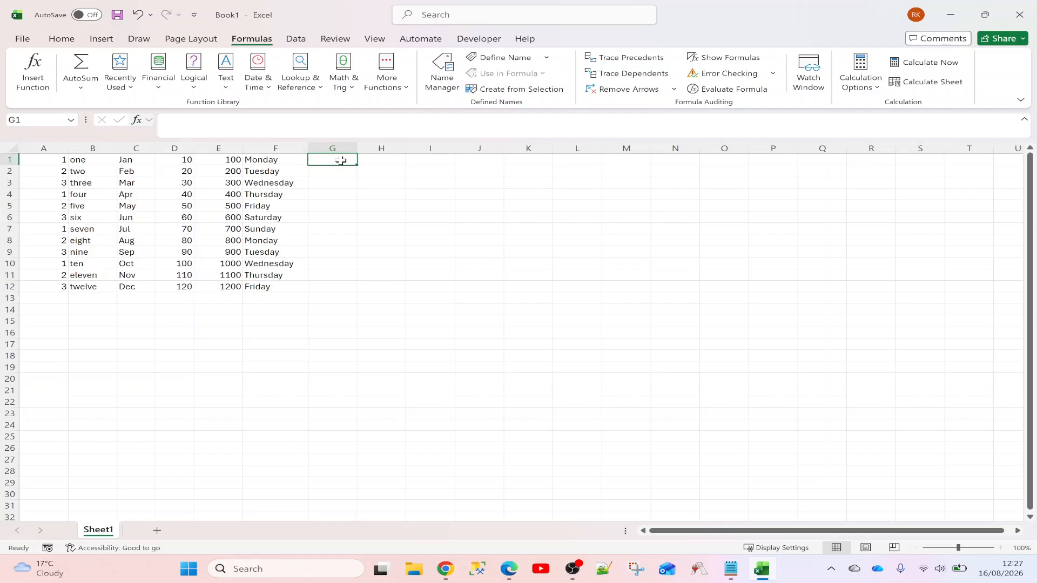
Enter hi in G1, then edit it to hello
text(hi)
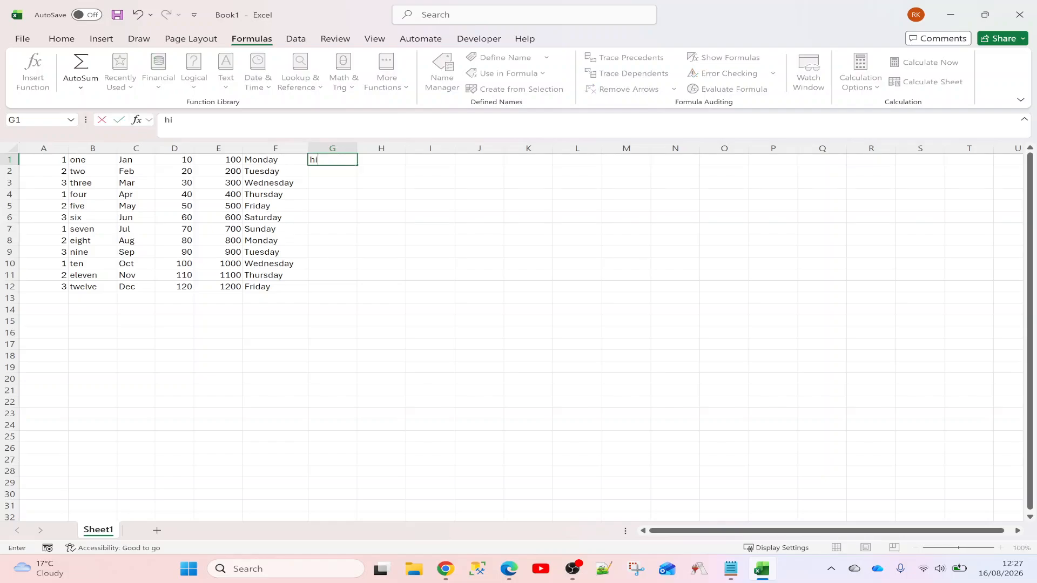
key(Return)
click(341, 161)
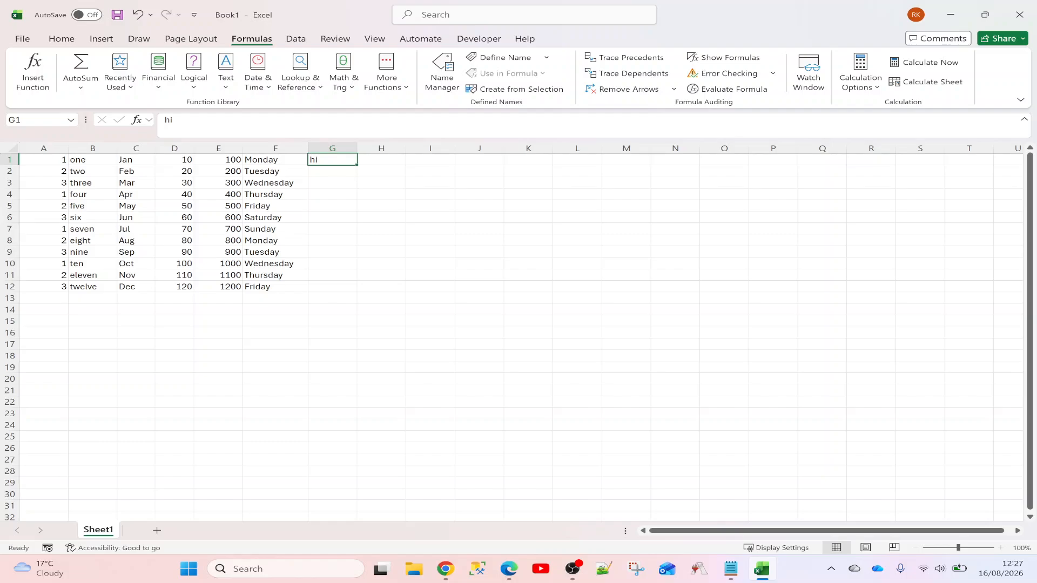
key(F2)
key(BackSpace)
text(e)
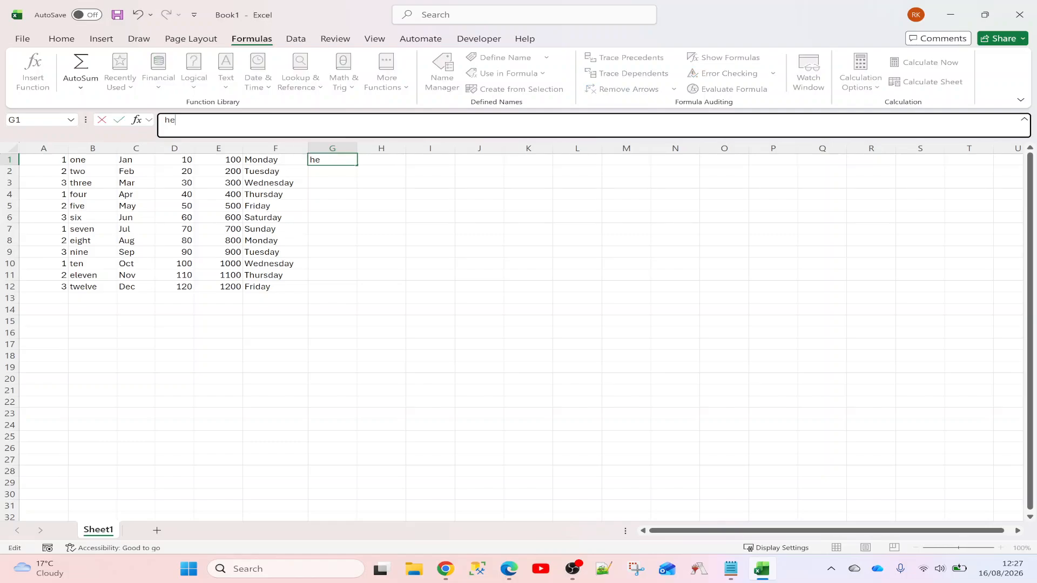
text(llo)
key(ctrl+Return)
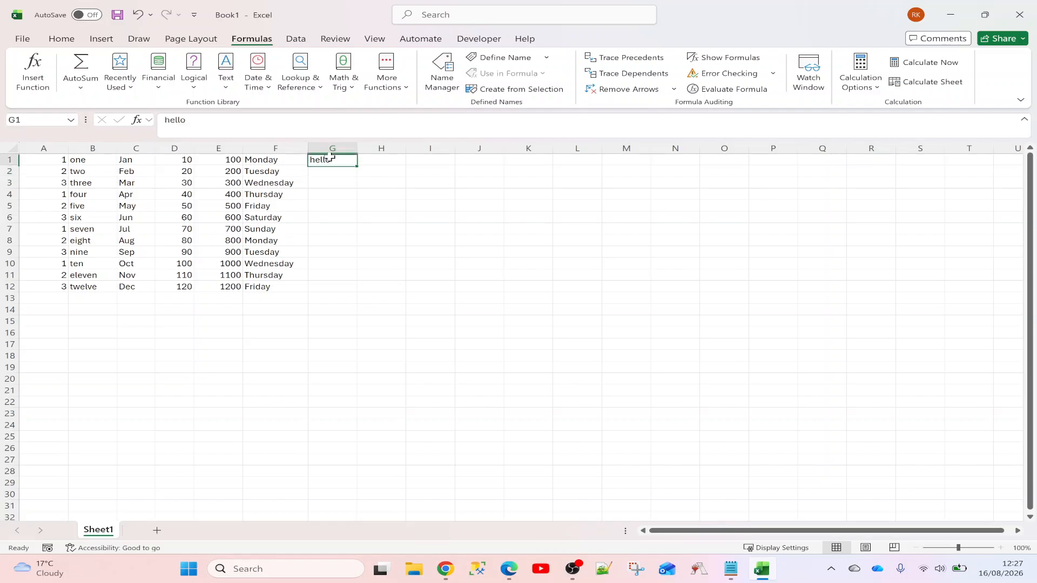
Replace G1's contents with hello there
key(F2)
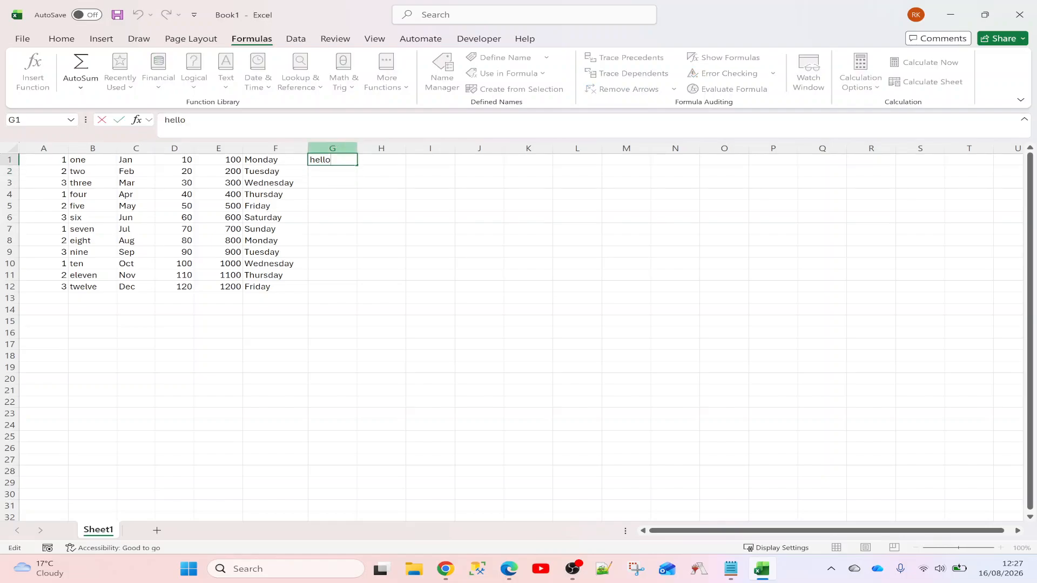
key(Escape)
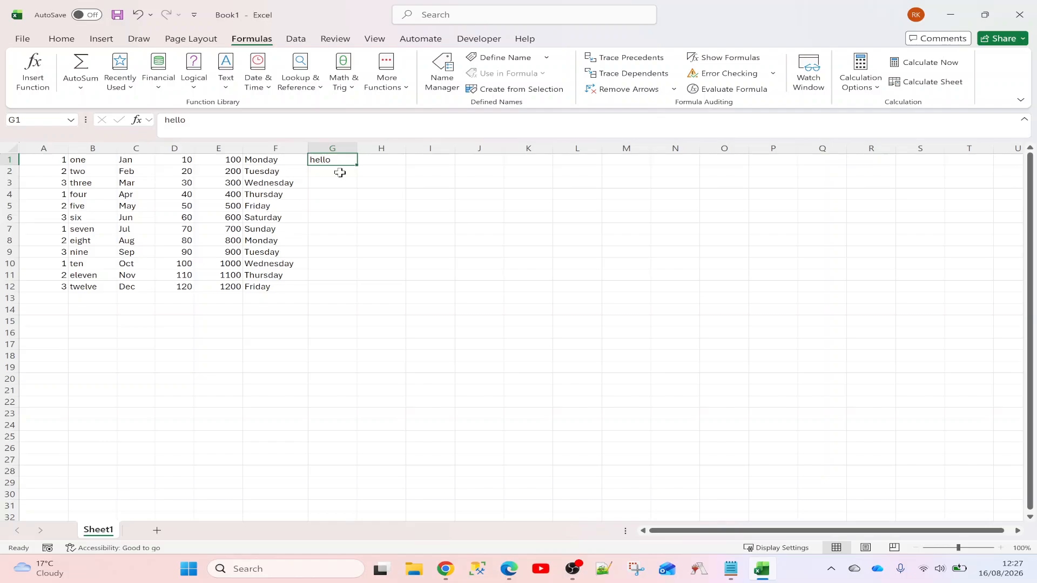
text(hello there)
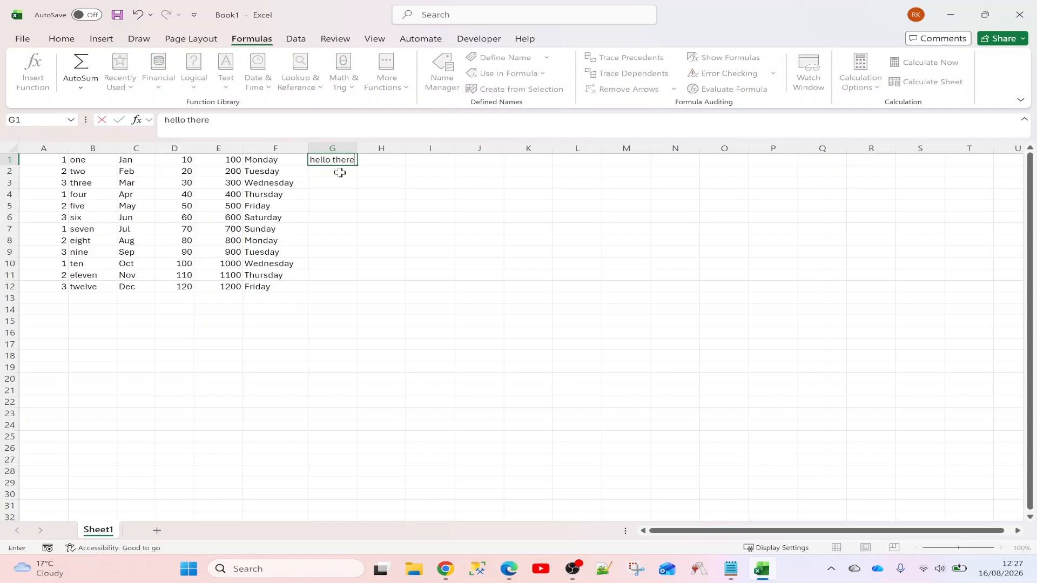
key(Return)
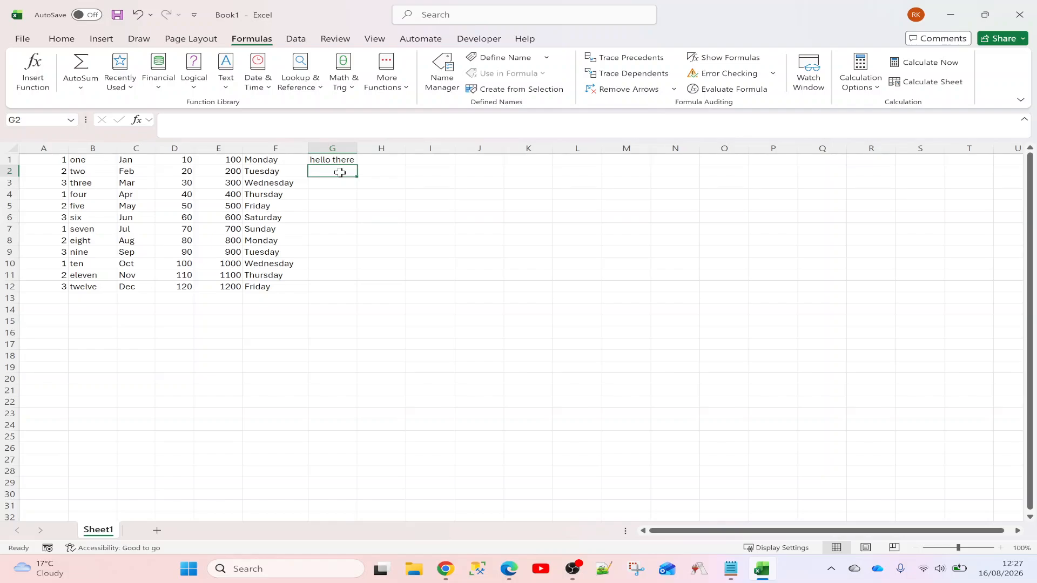
Overwrite G1 with the number 1
key(Up)
text(1)
key(Return)
key(Up)
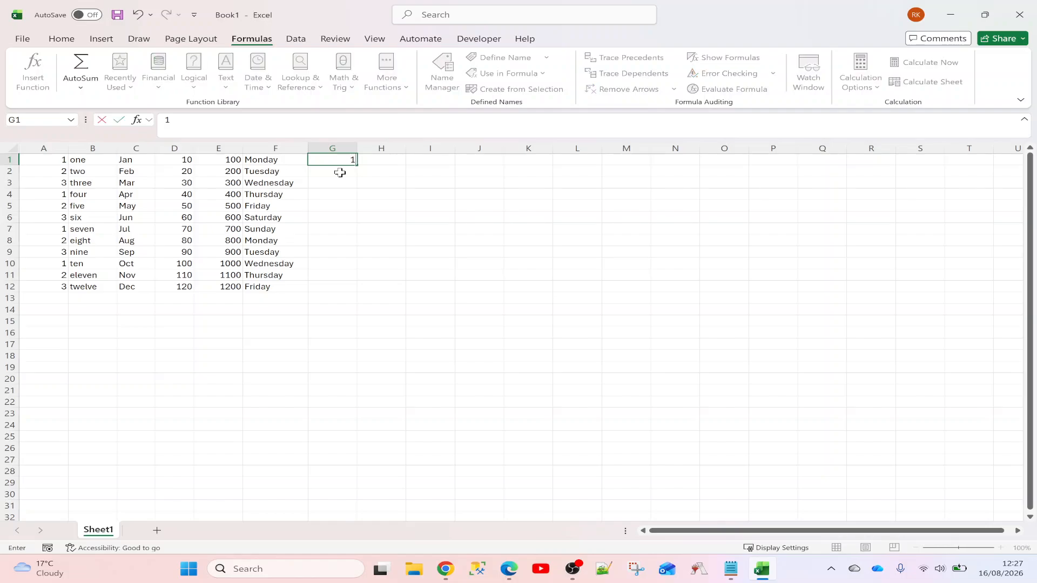
Enter 1*2 as text in G1, then replace it with the formula =1*2 showing 2
text(1*2)
key(Return)
key(Up)
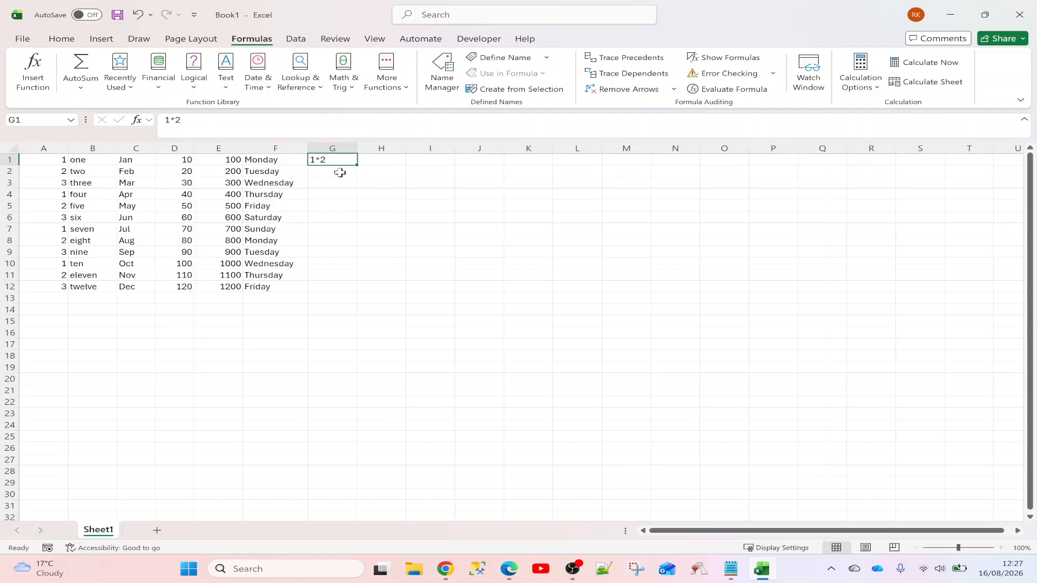
key(BackSpace)
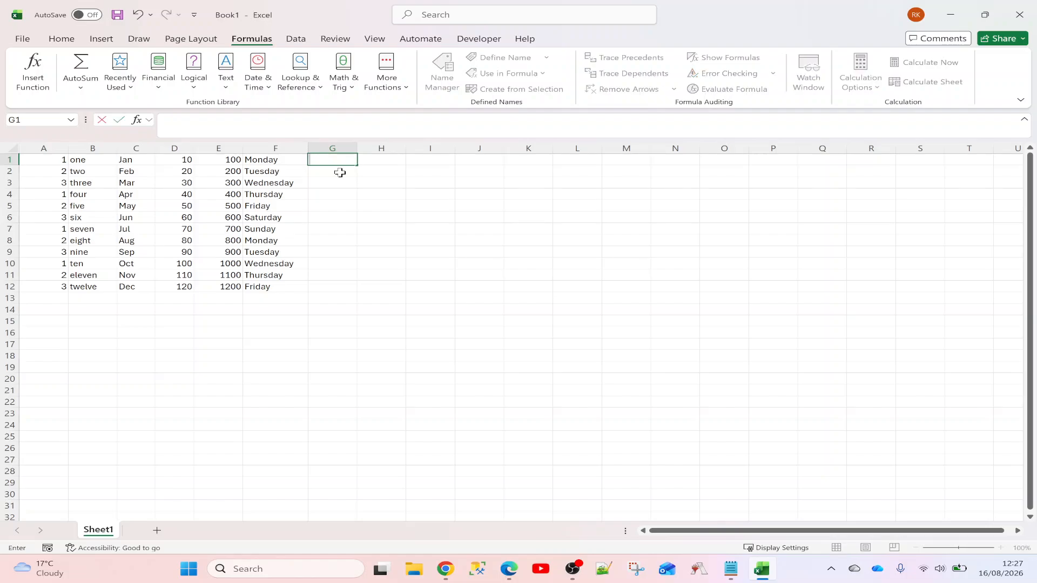
text(=1*2)
key(Return)
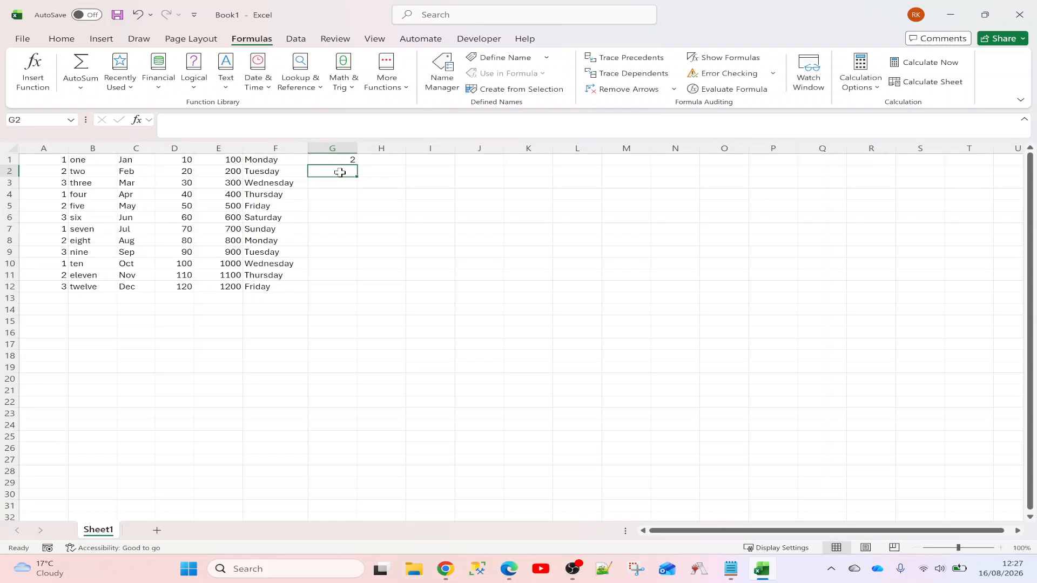
key(Up)
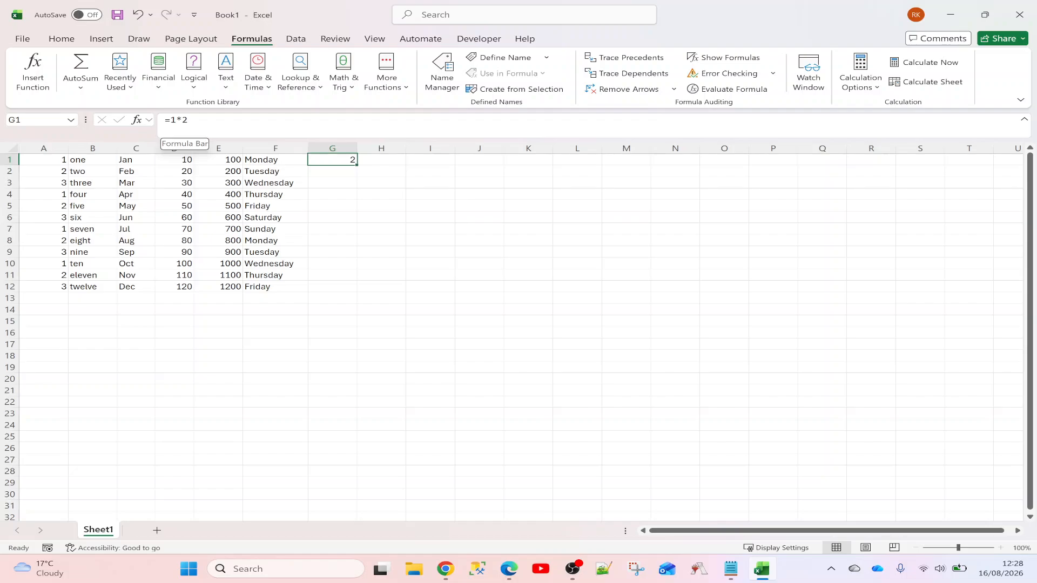
Change G1's formula to =C1 so it shows Jan
click(189, 123)
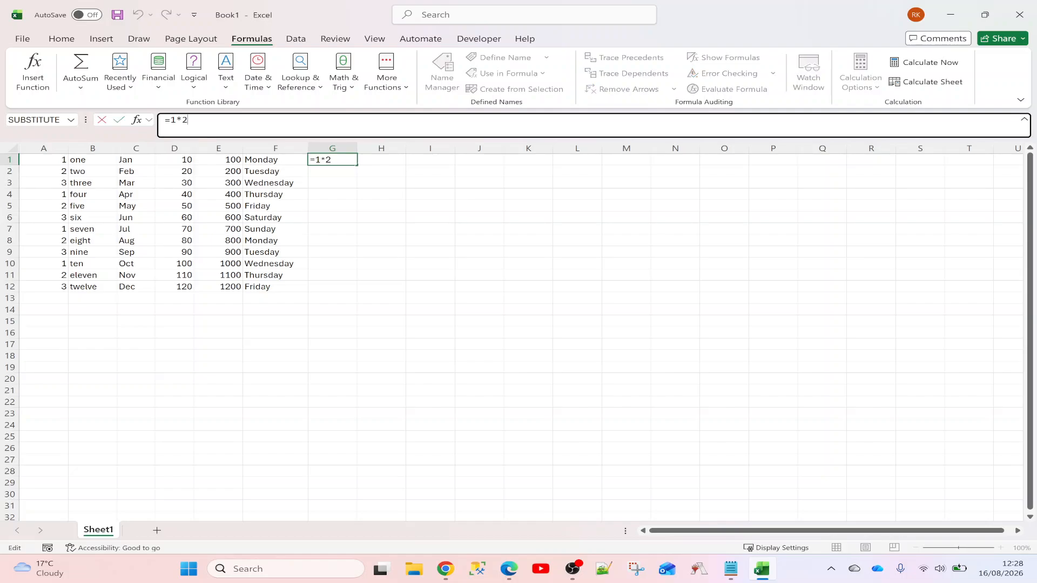
key(BackSpace)
key(BackSpace)
key(BackSpace)
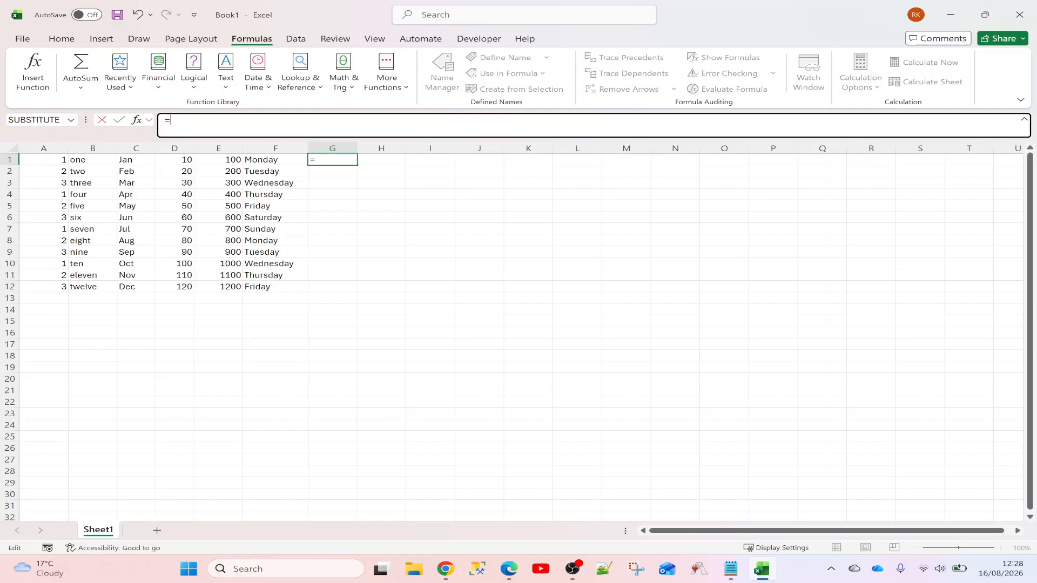
click(141, 160)
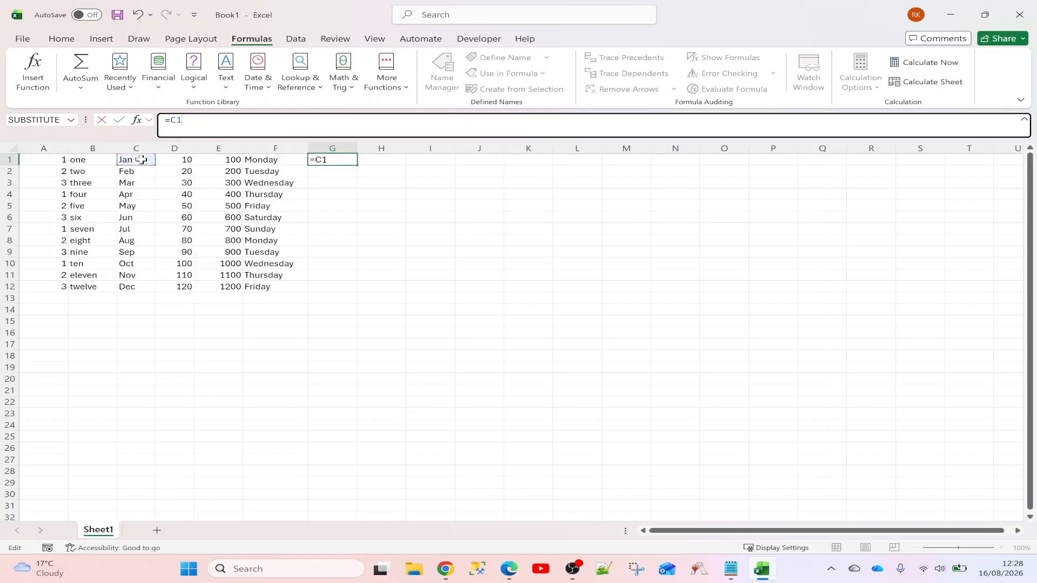
key(Return)
Replace G1's formula with the plain text C1
click(345, 162)
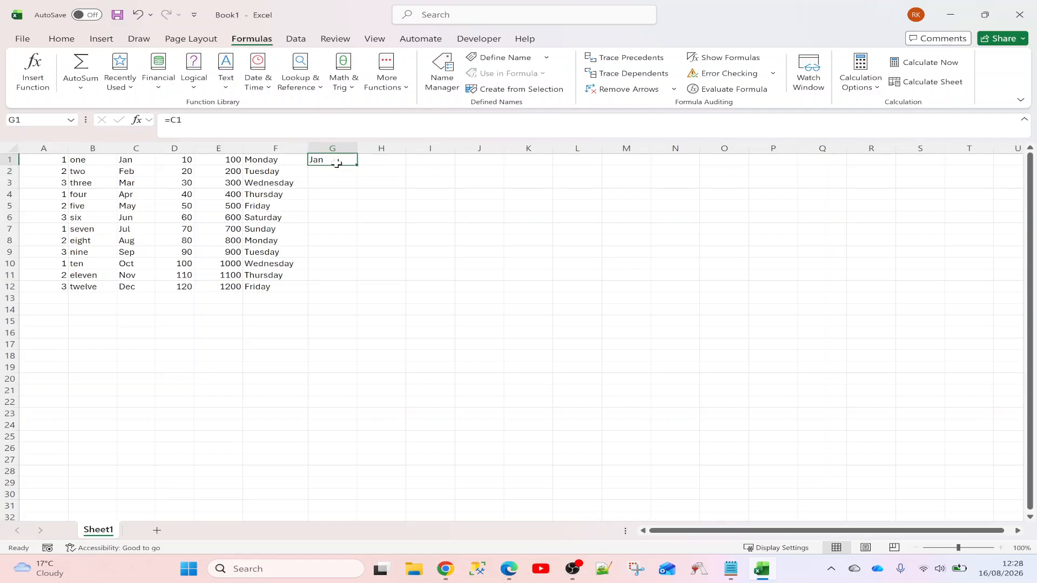
double_click(337, 163)
key(BackSpace)
key(BackSpace)
key(BackSpace)
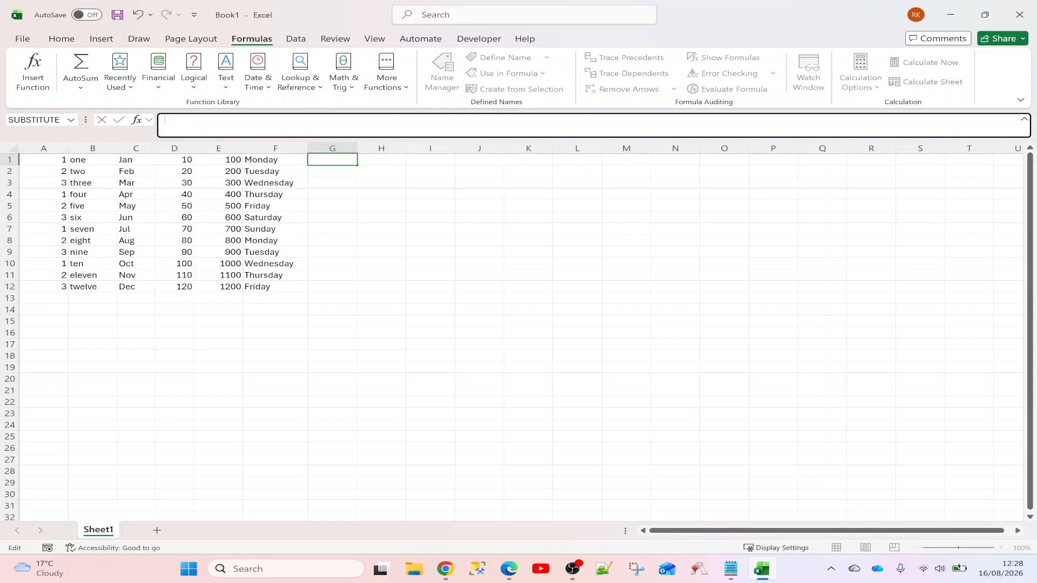
text(C1)
key(ctrl+Return)
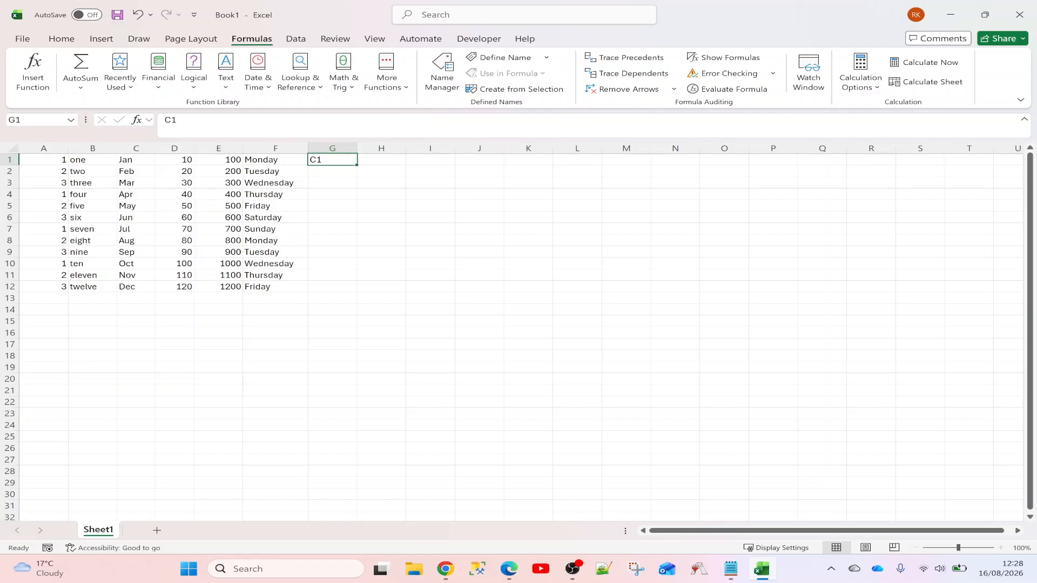
Re-enter =C1 in G1, then cut it back to a bare equals sign
text(=)
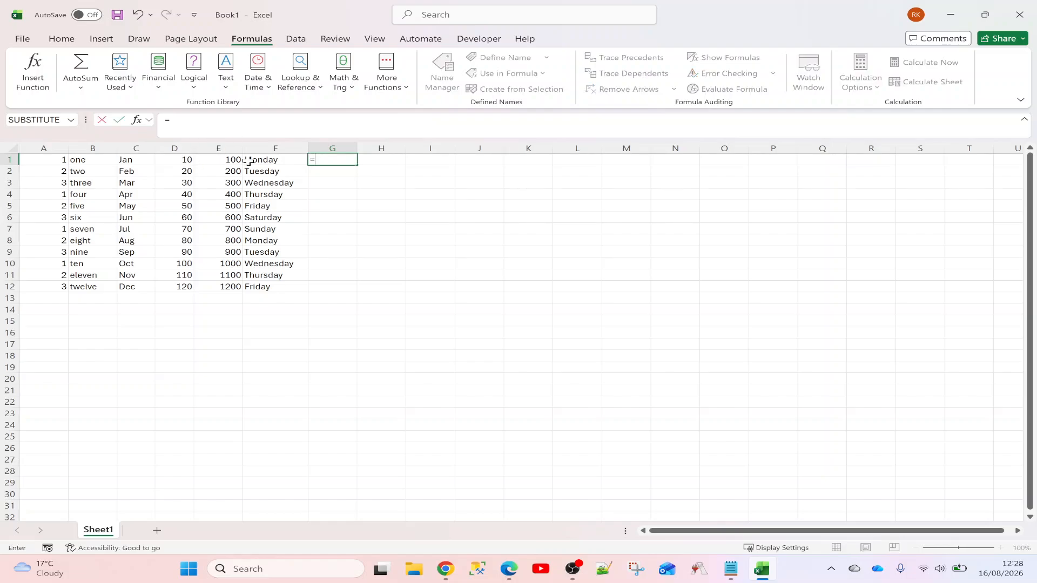
click(124, 160)
key(Return)
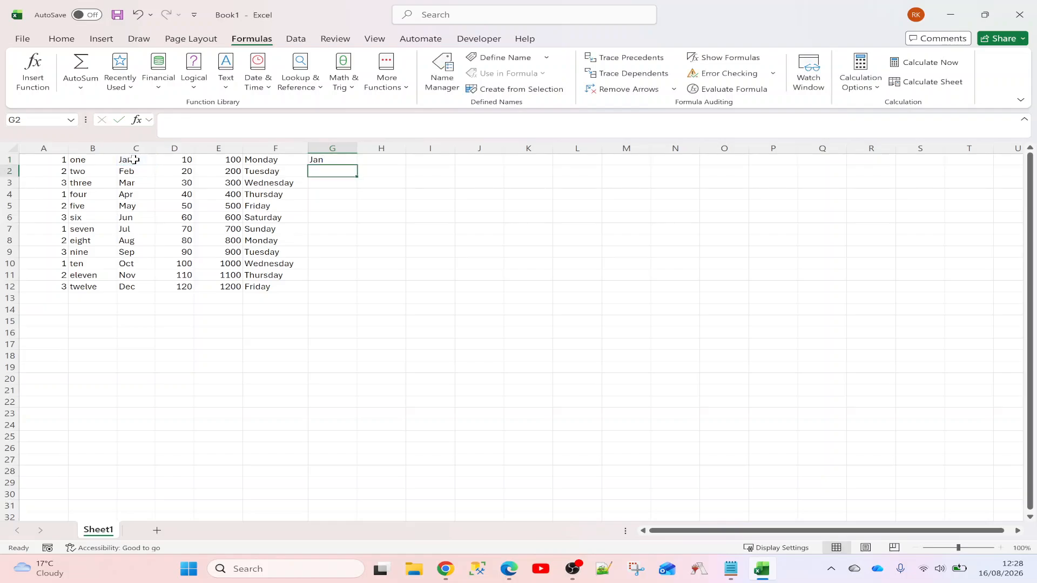
key(Up)
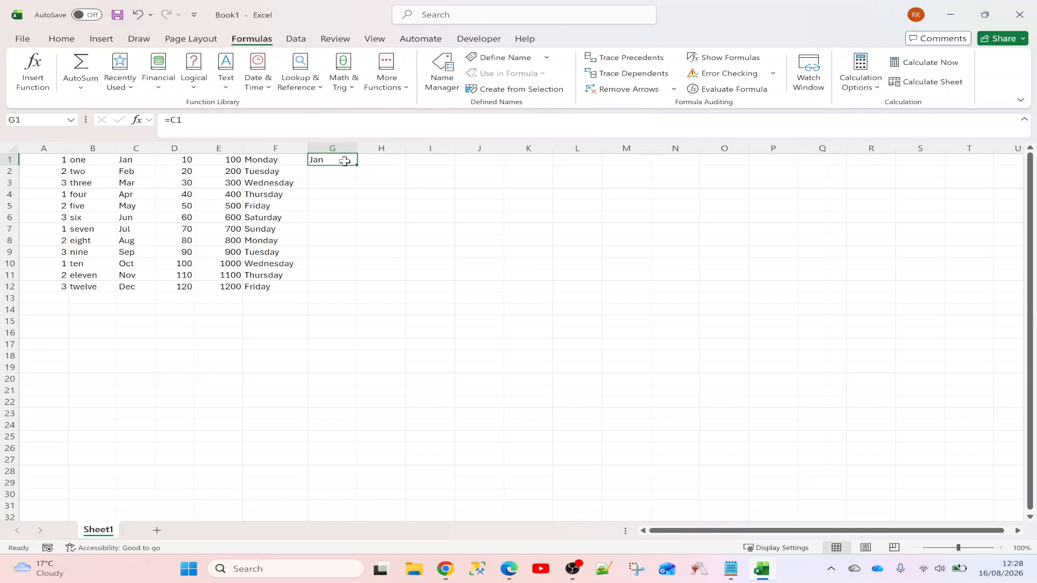
key(F2)
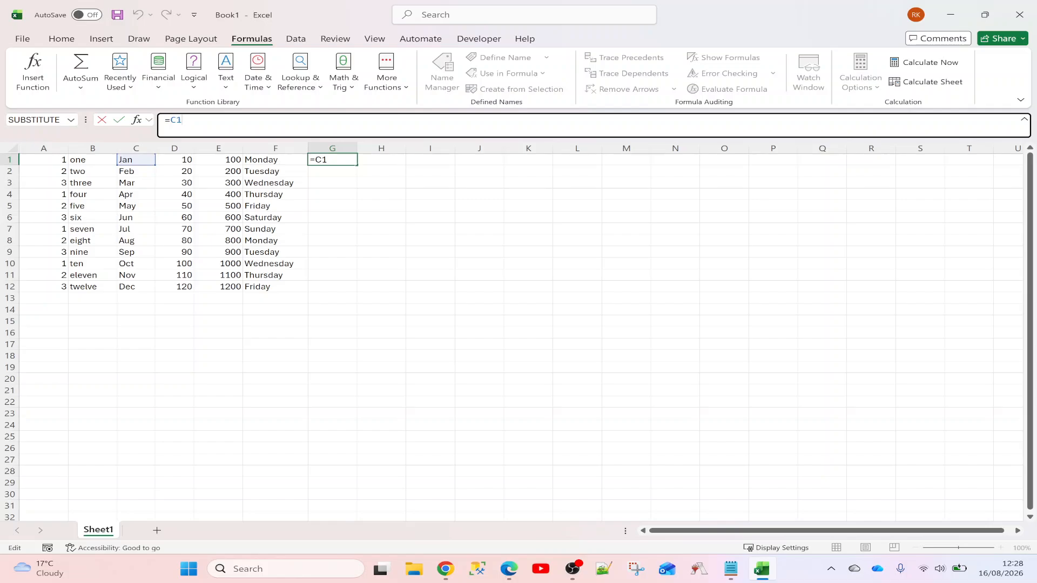
key(BackSpace)
key(BackSpace)
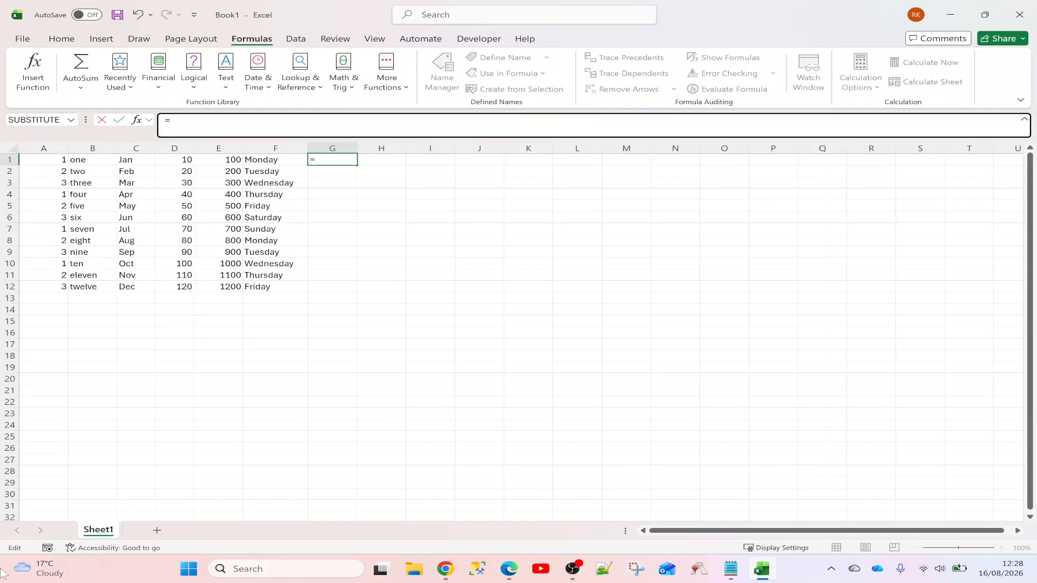
Enter =LEN(F1) in G1 and fill it down to G12
text(LEN()
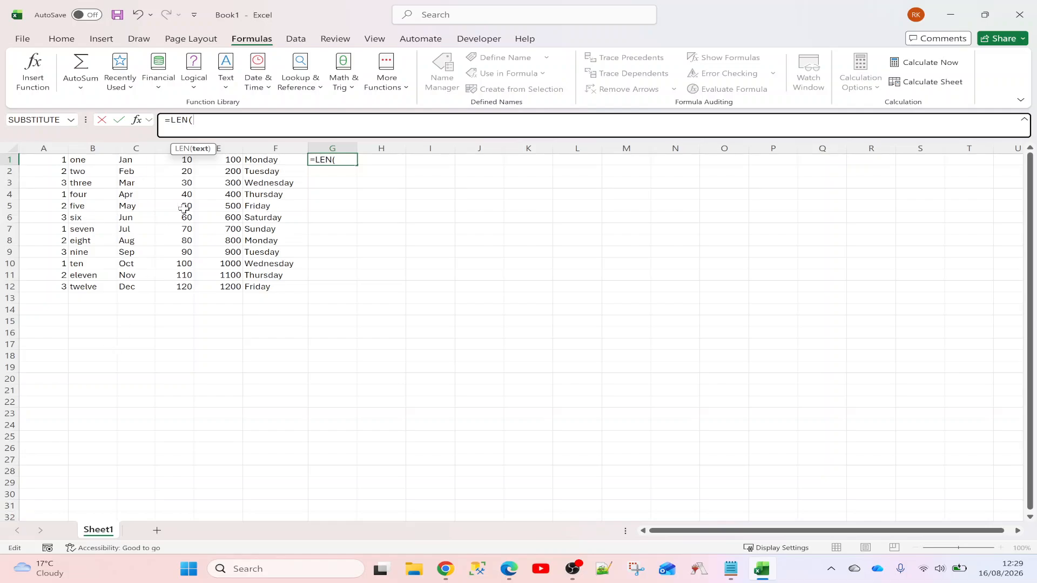
click(262, 162)
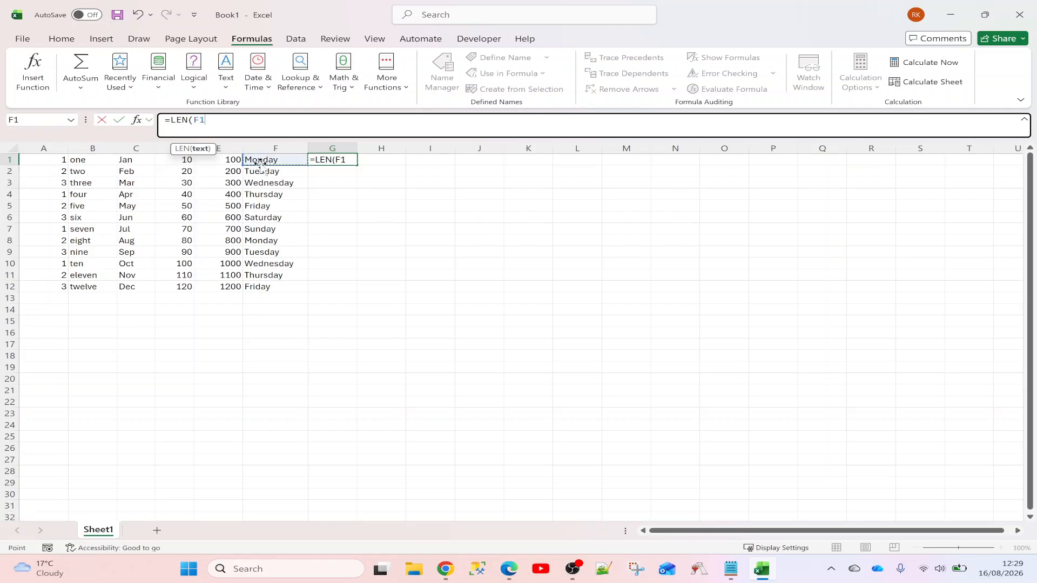
key(Return)
key(Up)
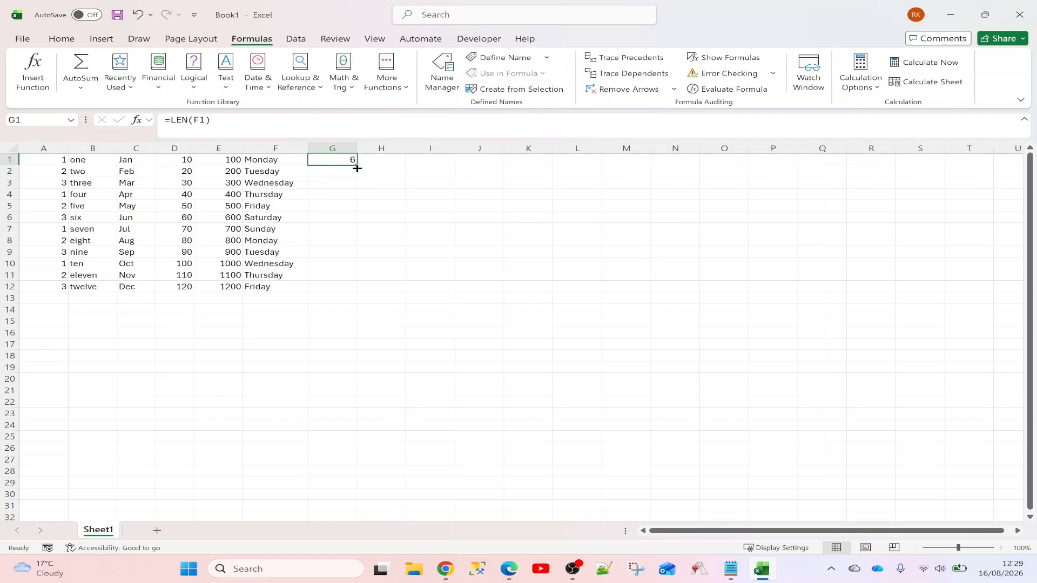
drag(357, 165, 360, 294)
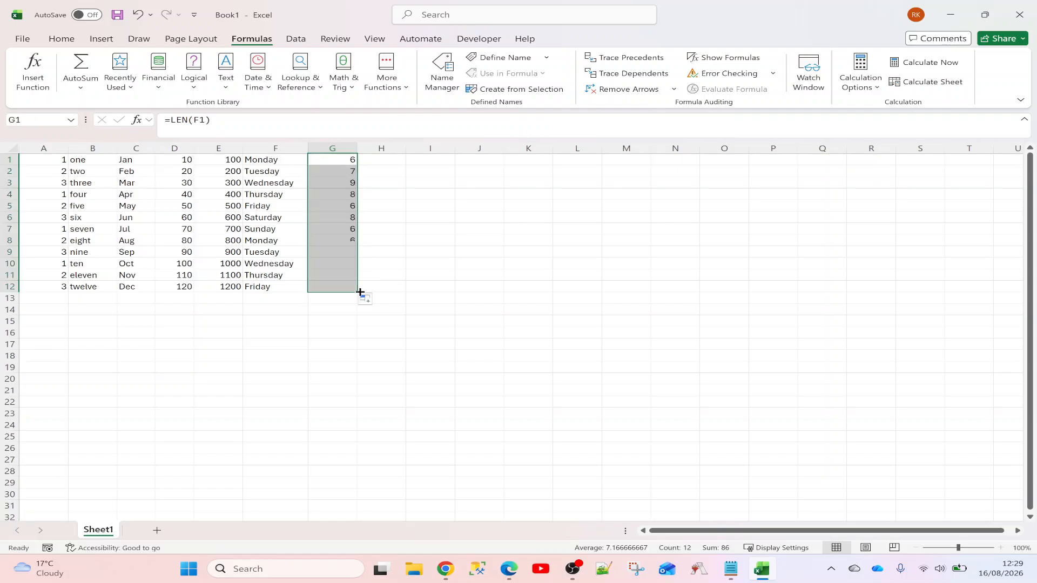
click(347, 180)
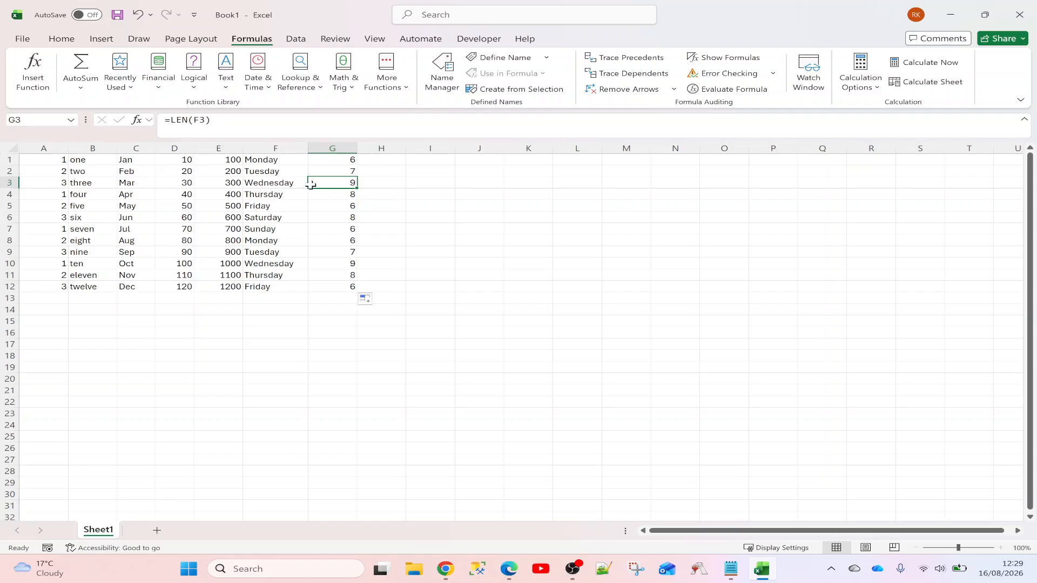
Append *2 to G1's formula, making it =LEN(F1)*2
click(338, 162)
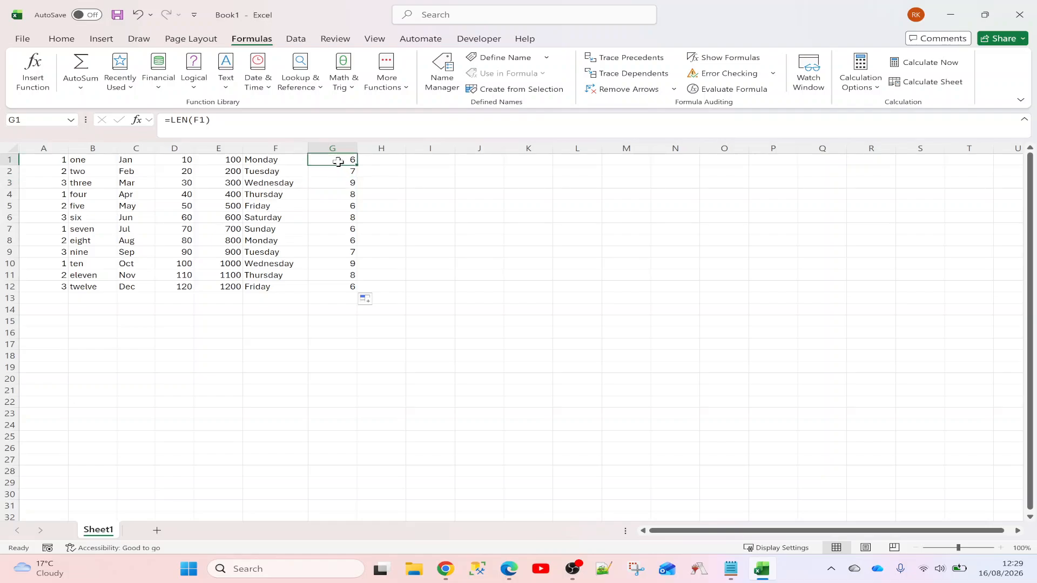
key(F2)
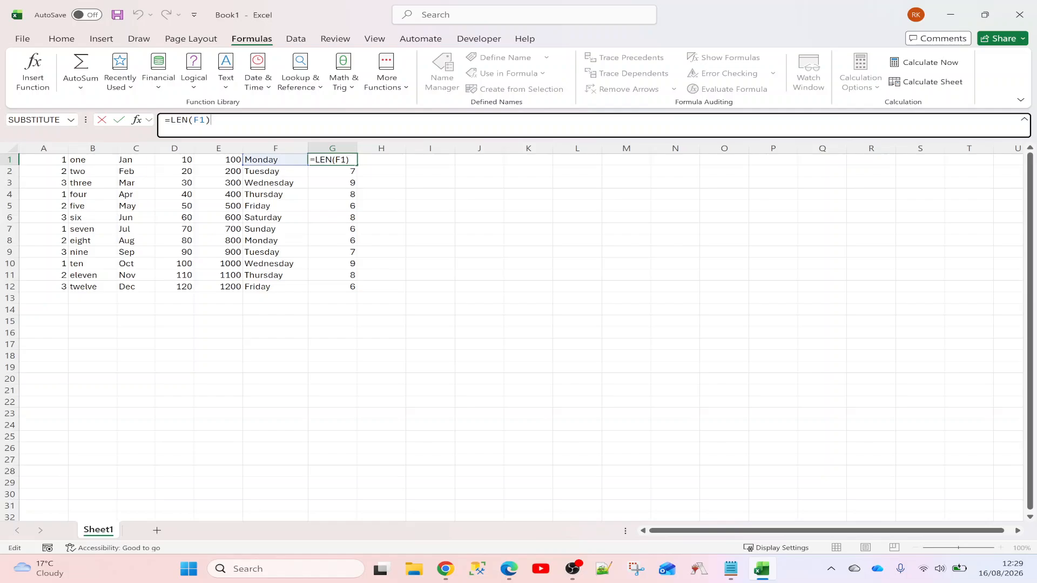
drag(211, 121, 171, 120)
click(212, 120)
key(Escape)
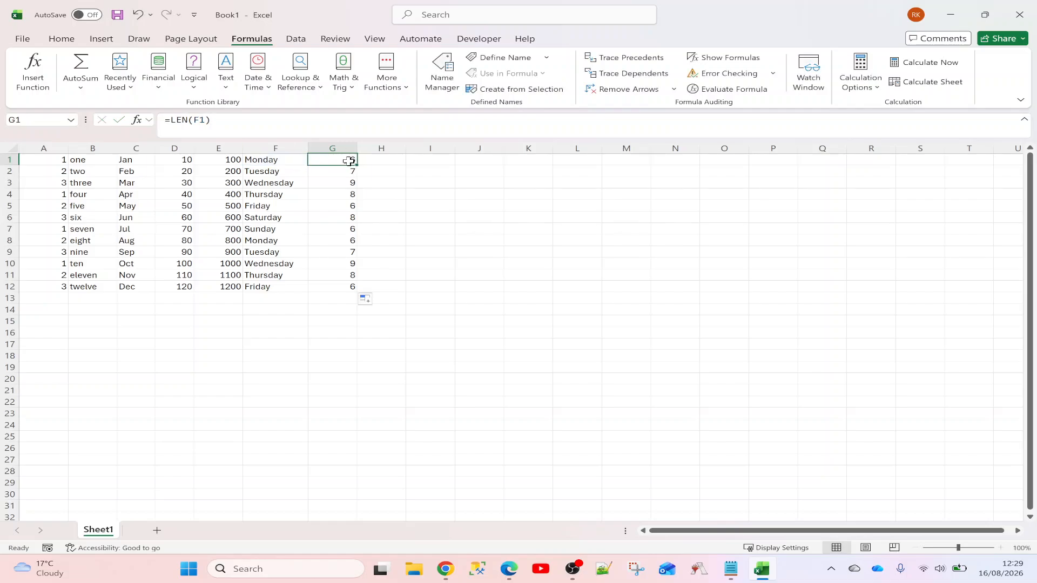
click(212, 120)
text(*2)
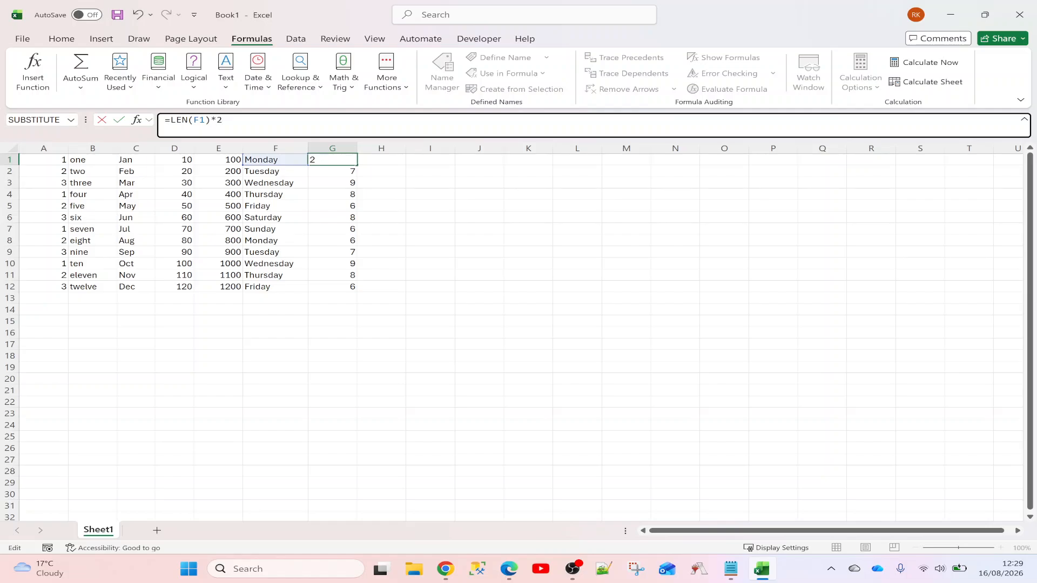
key(Return)
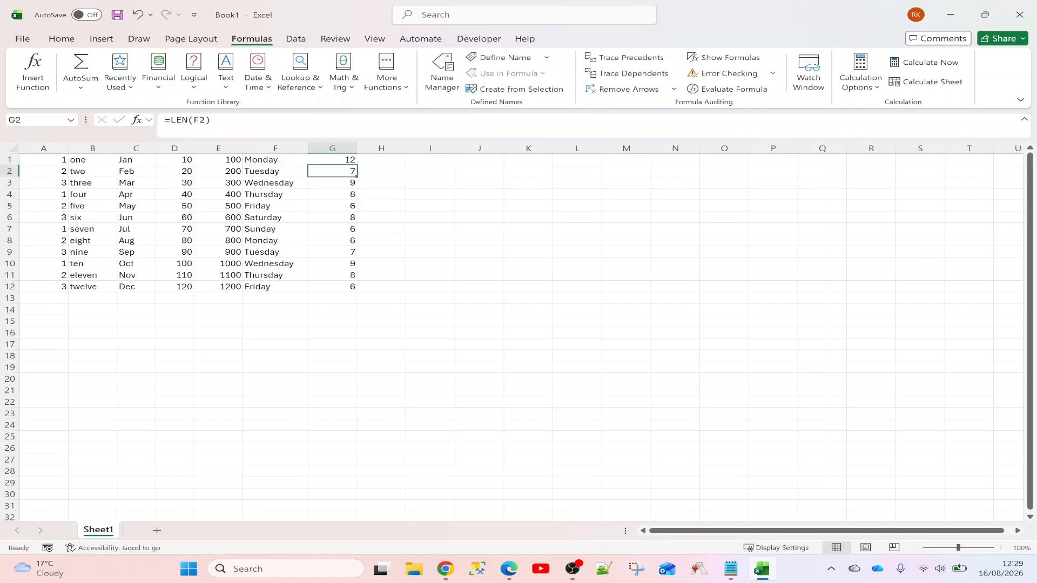
Check G1's =LEN(F1)*2 formula against Monday in F1, leaving it unchanged
click(348, 158)
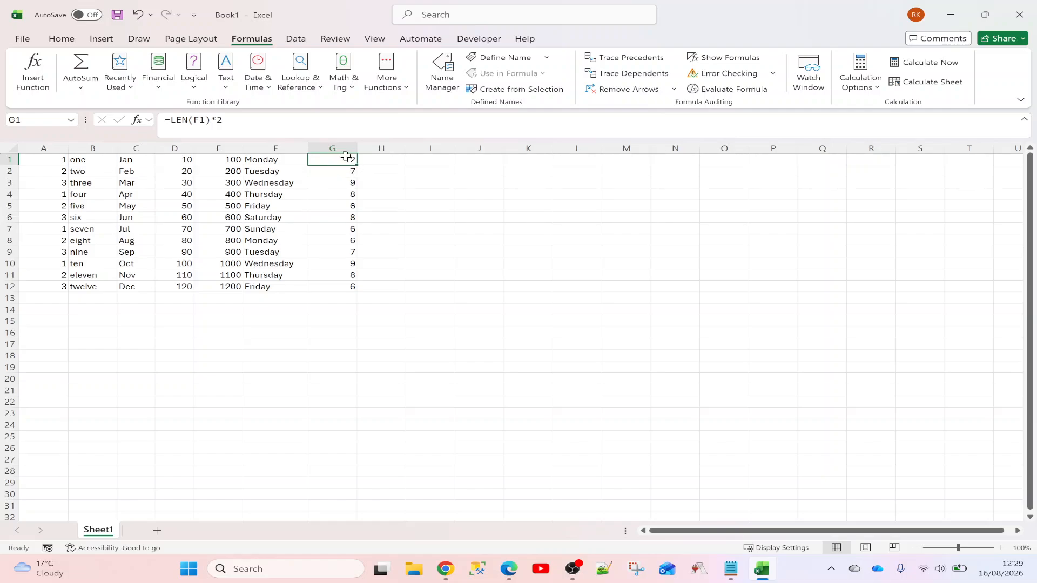
click(275, 158)
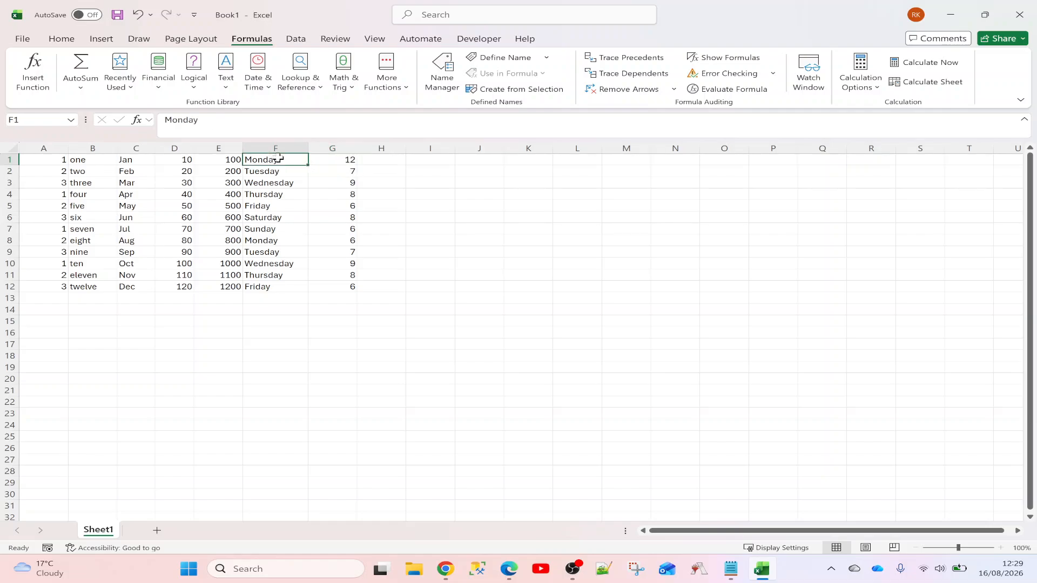
click(315, 159)
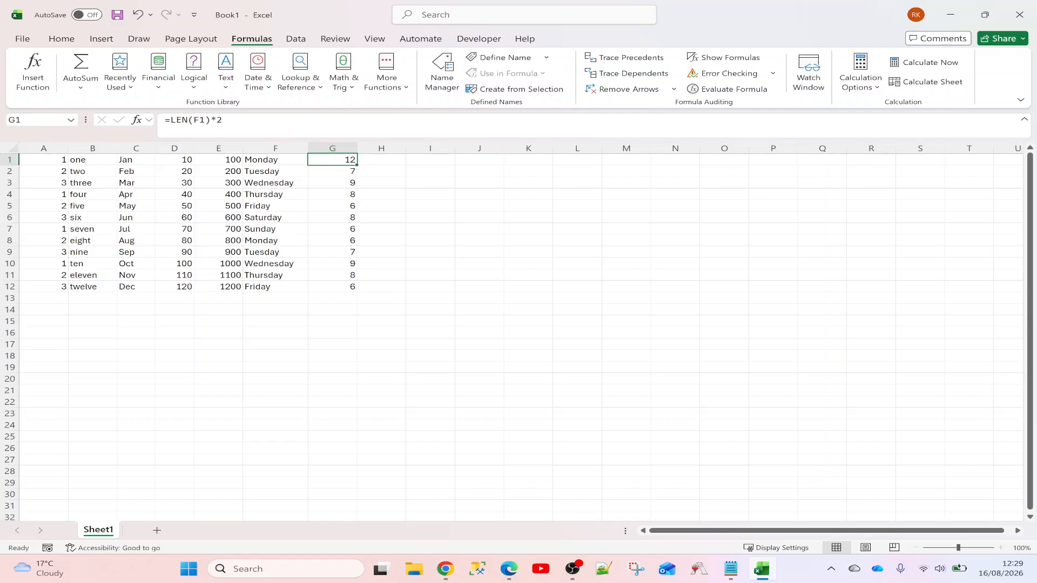
drag(171, 119, 211, 119)
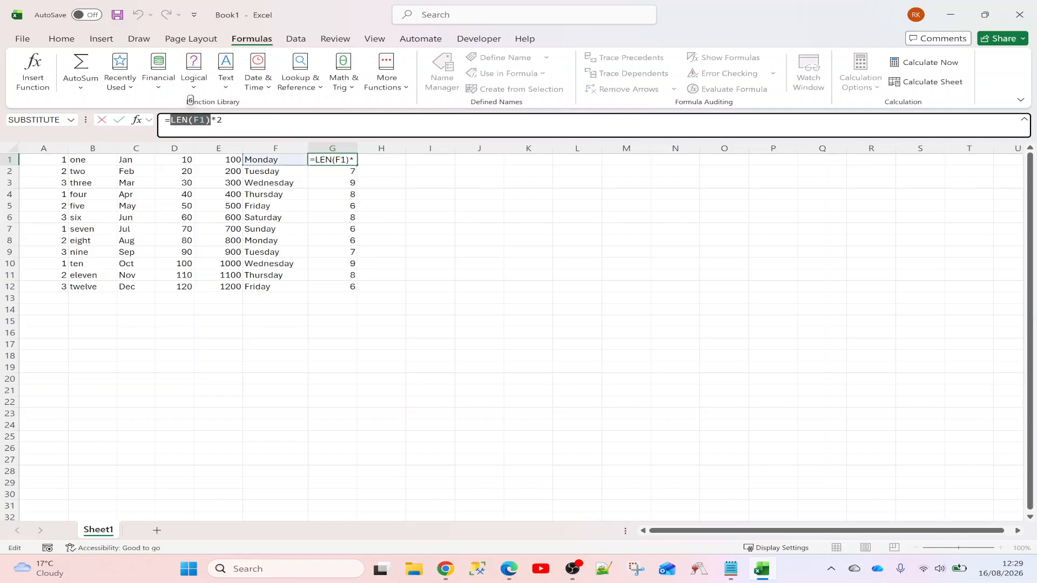
key(Right)
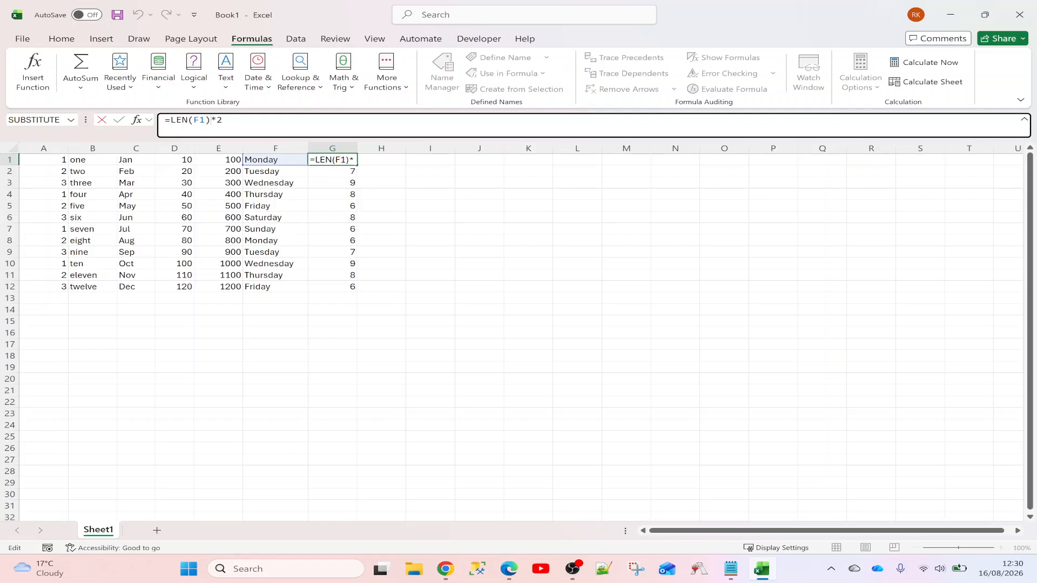
drag(171, 119, 210, 120)
click(223, 120)
key(ctrl+Return)
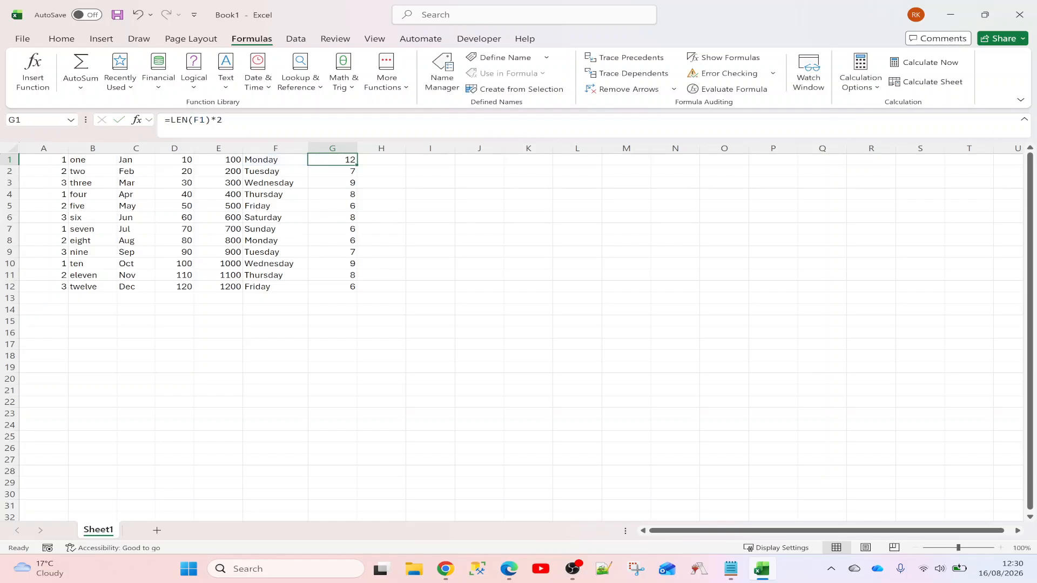
click(223, 120)
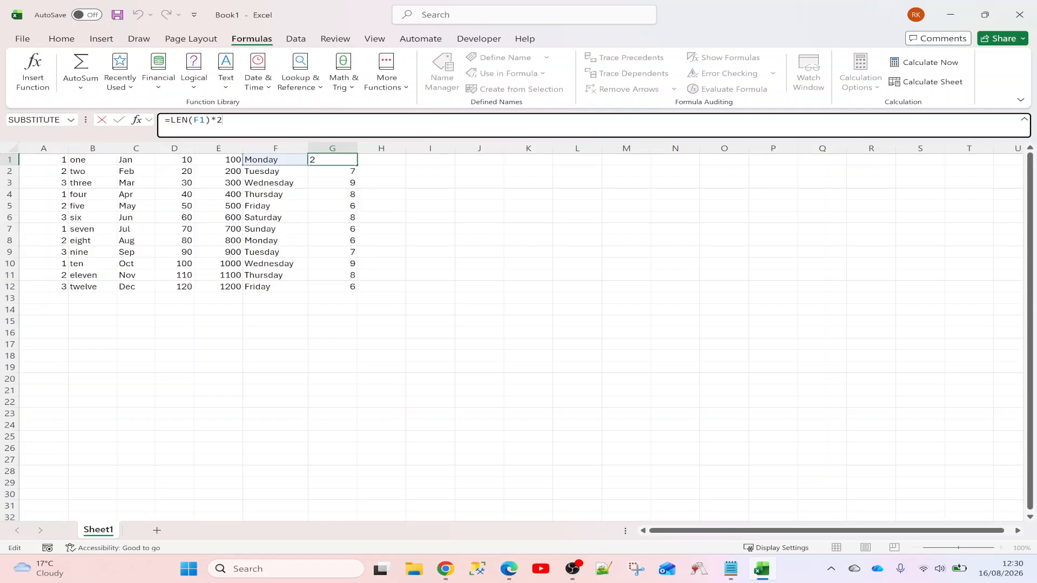
click(398, 161)
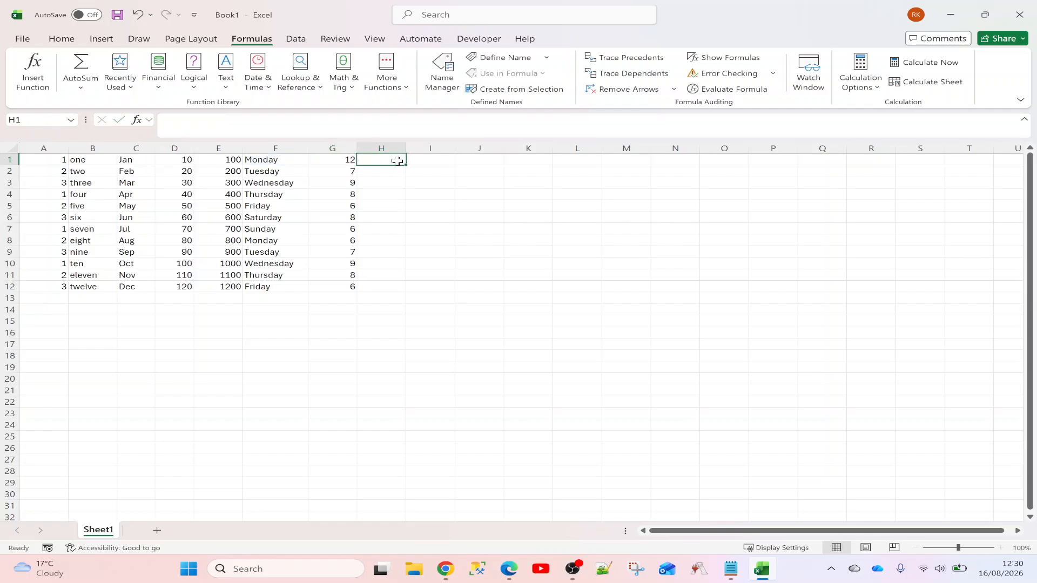
Enter =LEFT(F1,4) in H1 to take Monday's first four letters
text(=lef)
text(t()
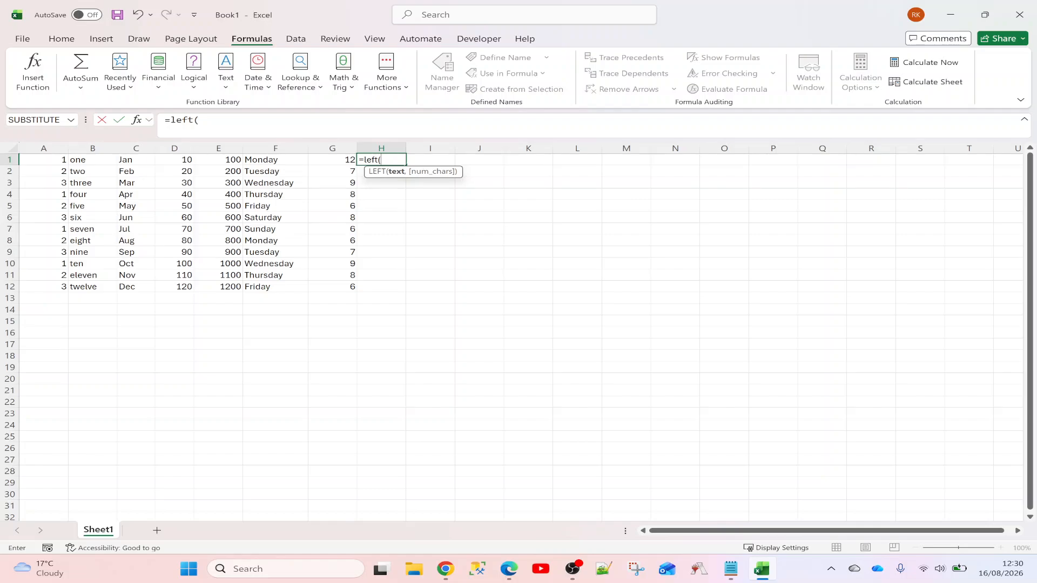
click(295, 160)
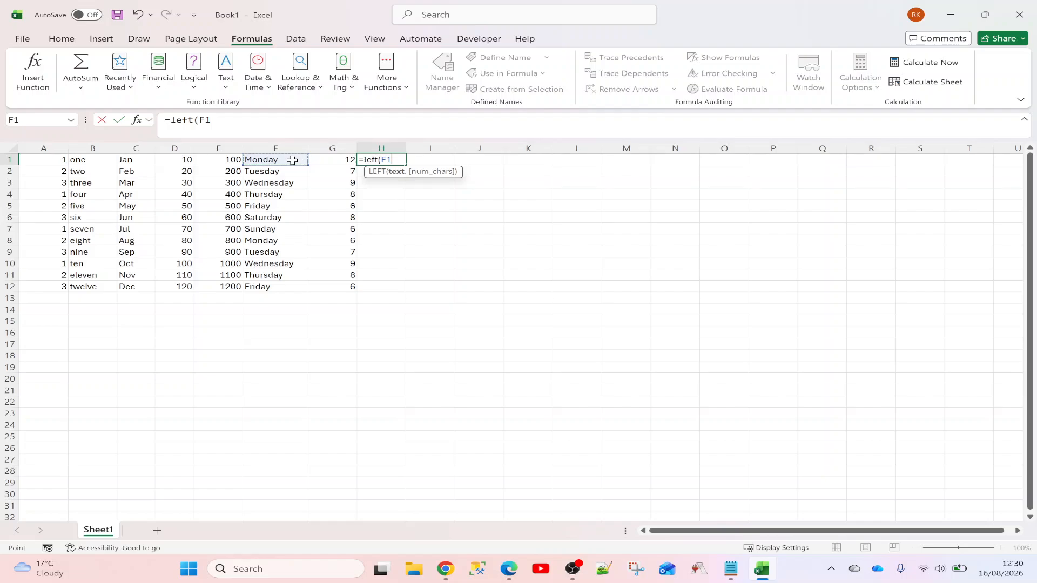
text(,)
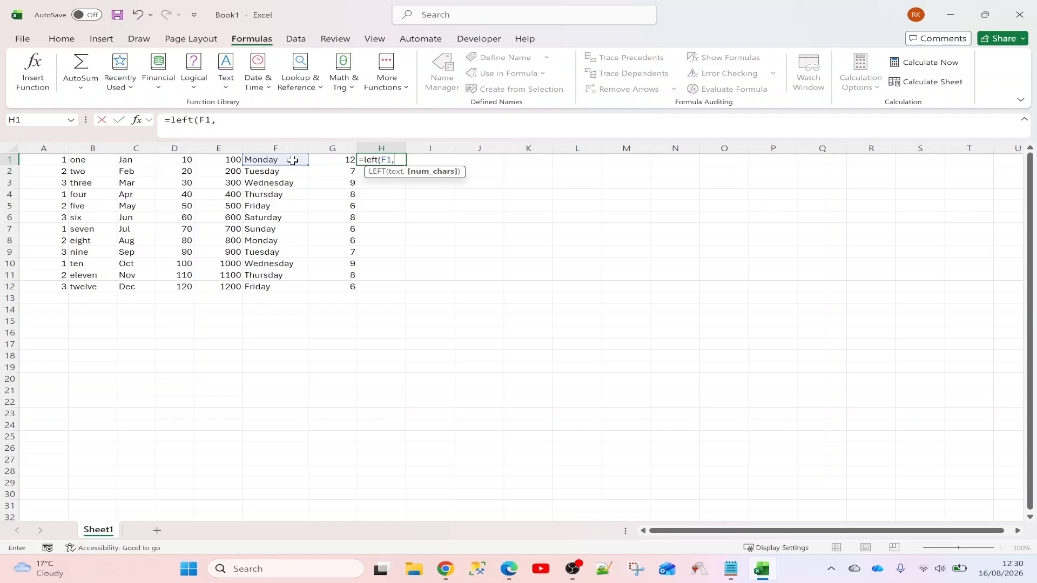
text(4)
key(Return)
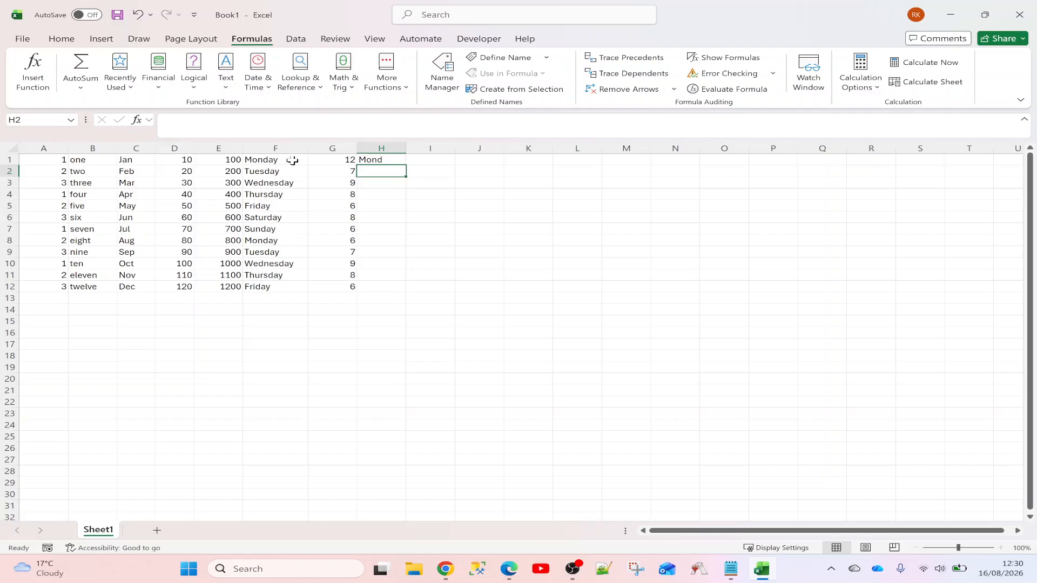
Append *6 to H1's LEFT formula, which produces a #VALUE! error
click(391, 159)
key(F2)
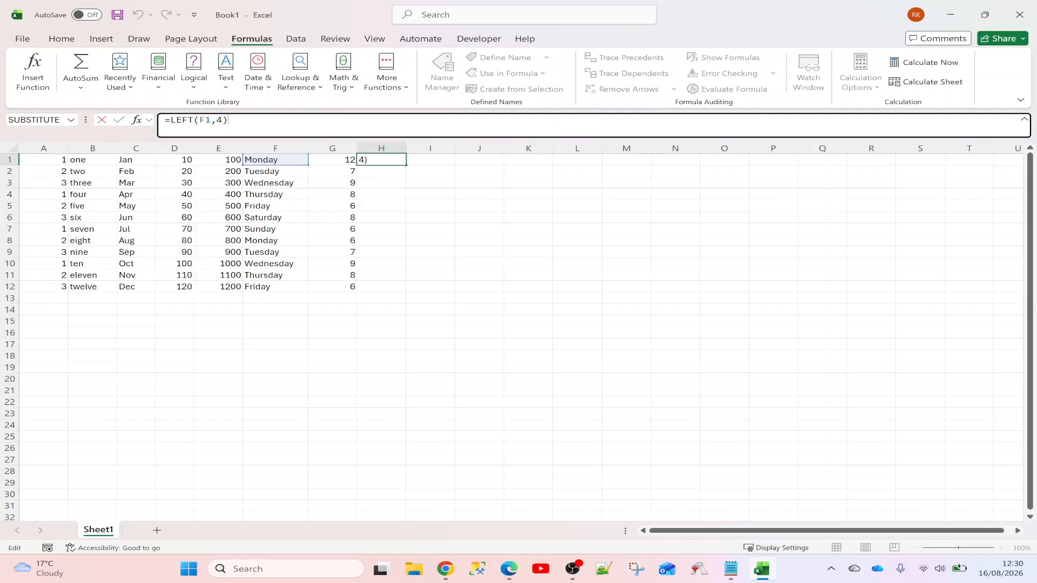
text(*6)
key(Return)
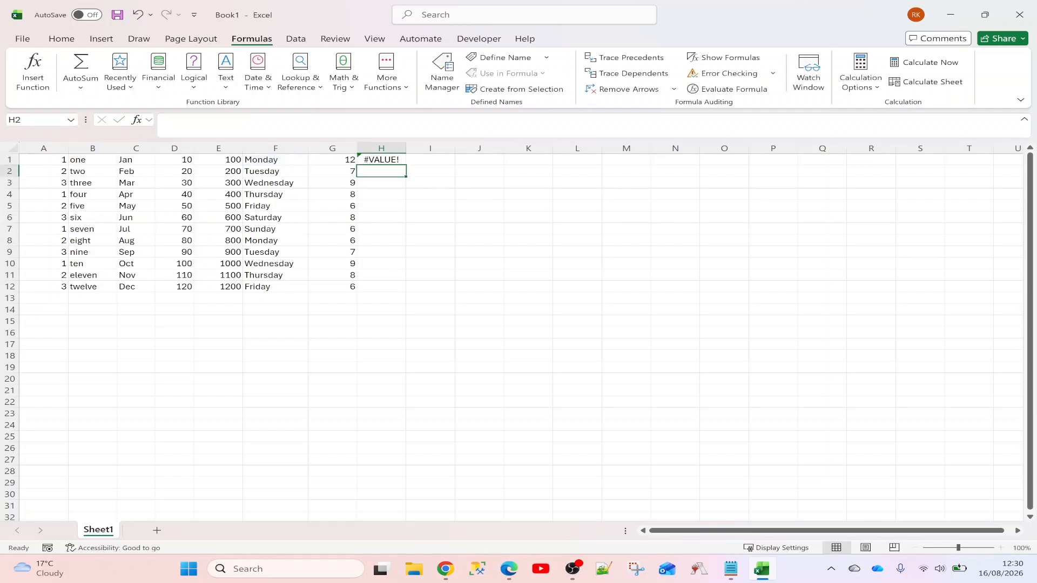
click(375, 158)
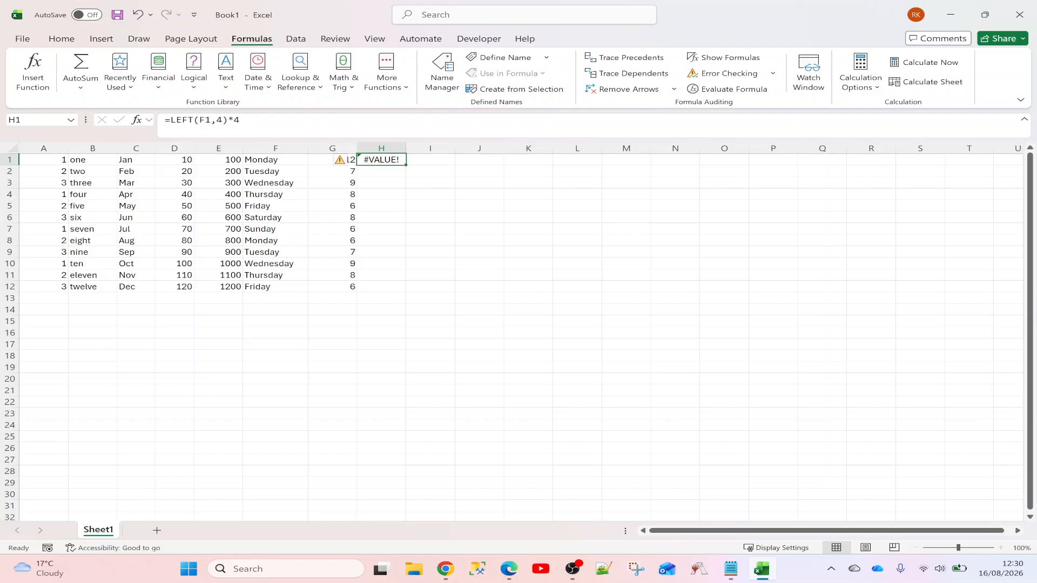
drag(228, 121, 170, 121)
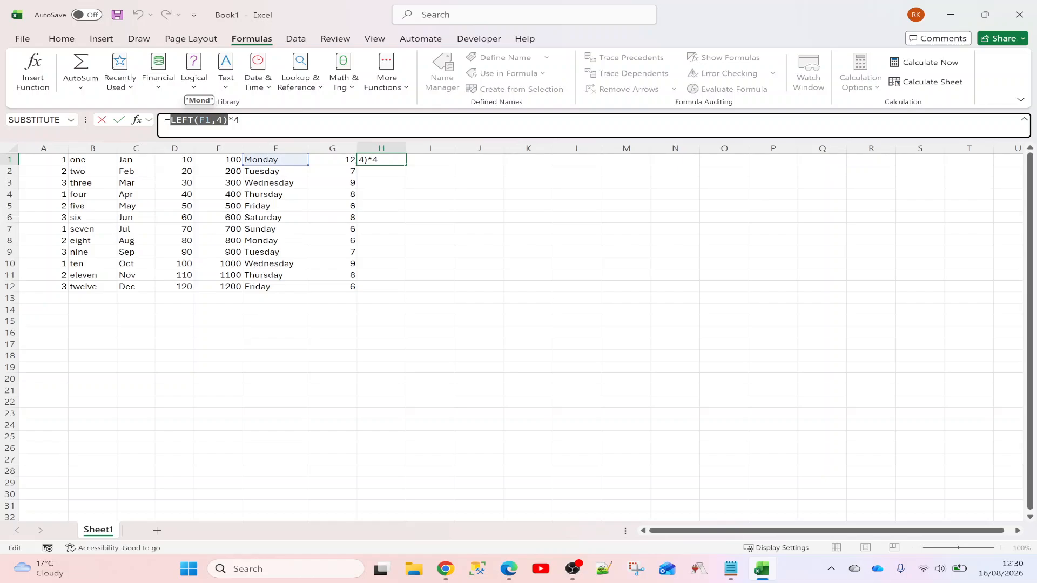
click(241, 120)
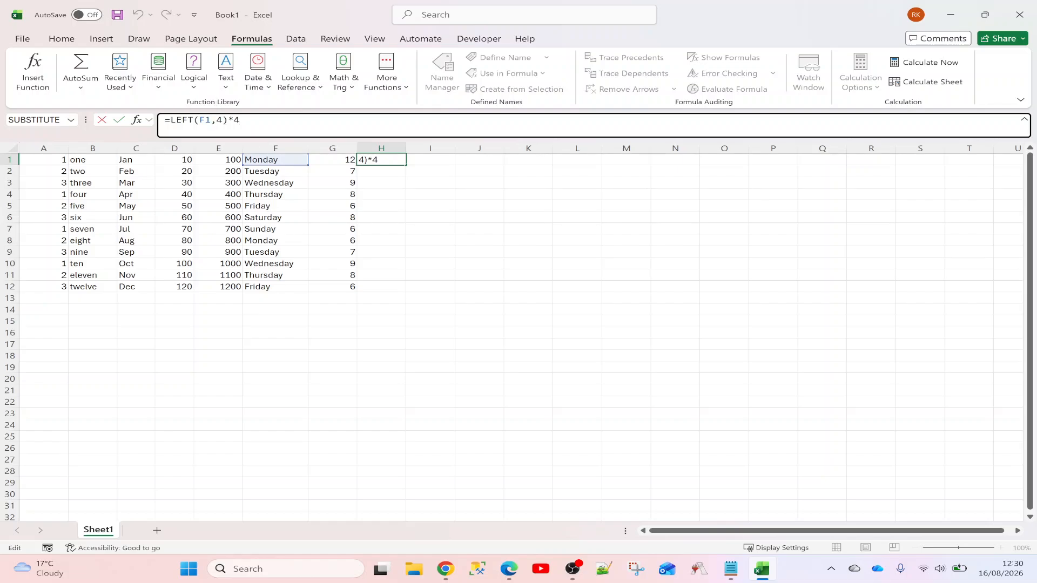
key(ctrl+Return)
Replace the multiplication in H1 with &"help to join text onto the letters
key(F2)
key(BackSpace)
key(BackSpace)
text(&"help)
Commit =LEFT(F1,4)&"help" in H1 and fill it down to H12
key(ctrl+Return)
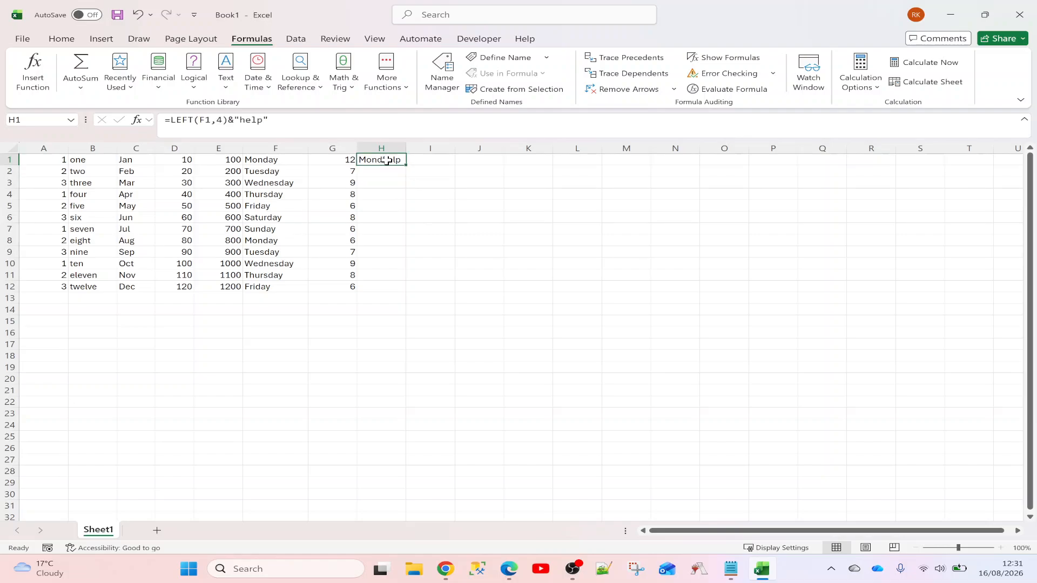
double_click(408, 169)
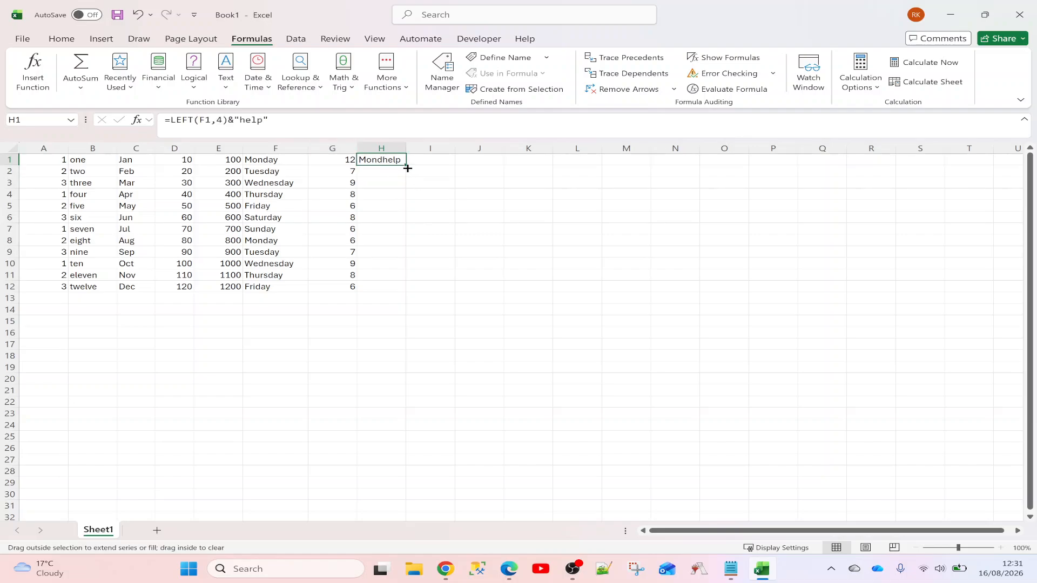
drag(408, 169, 406, 293)
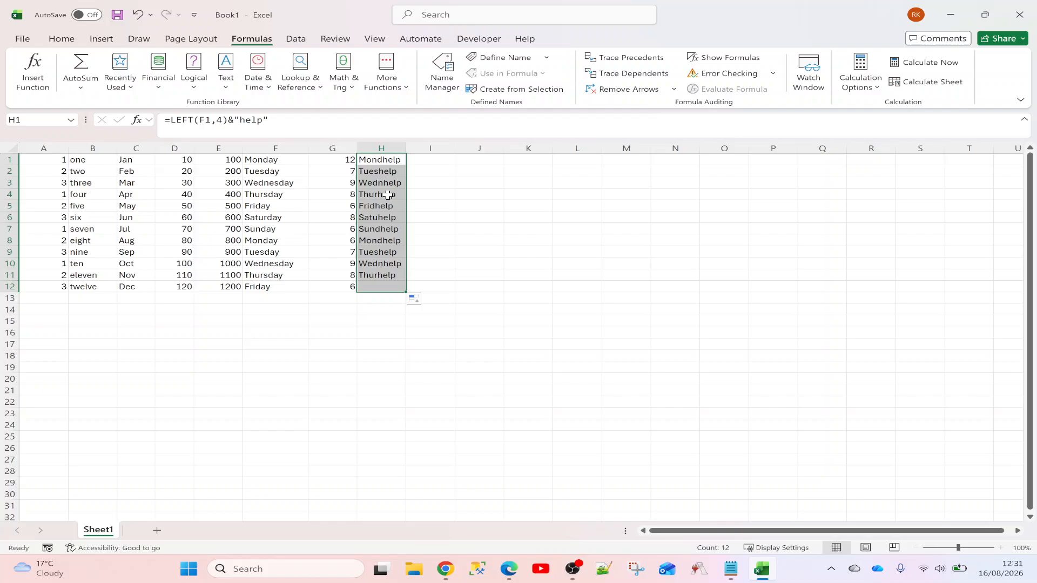
click(387, 162)
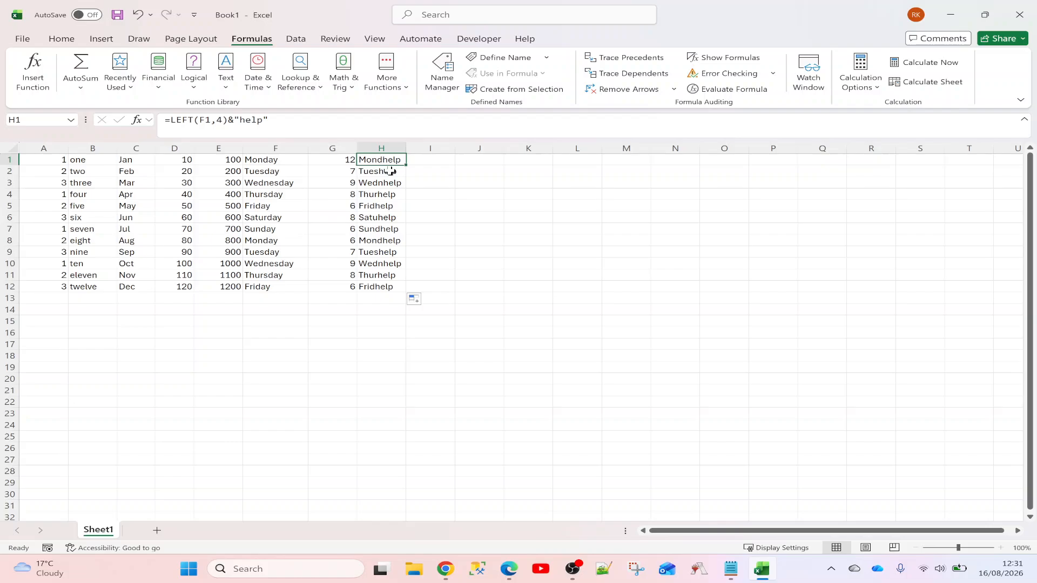
key(F2)
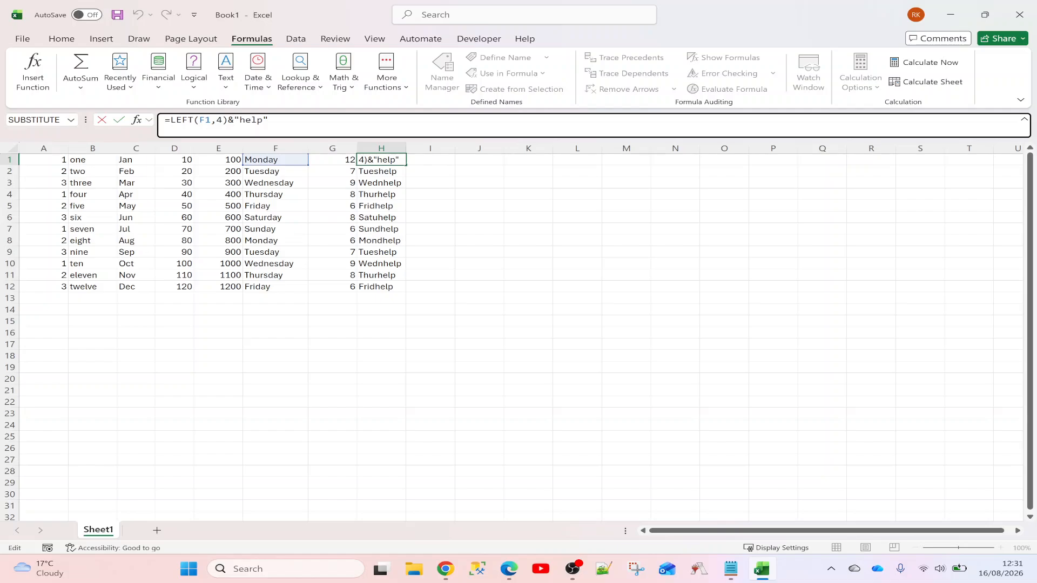
click(438, 161)
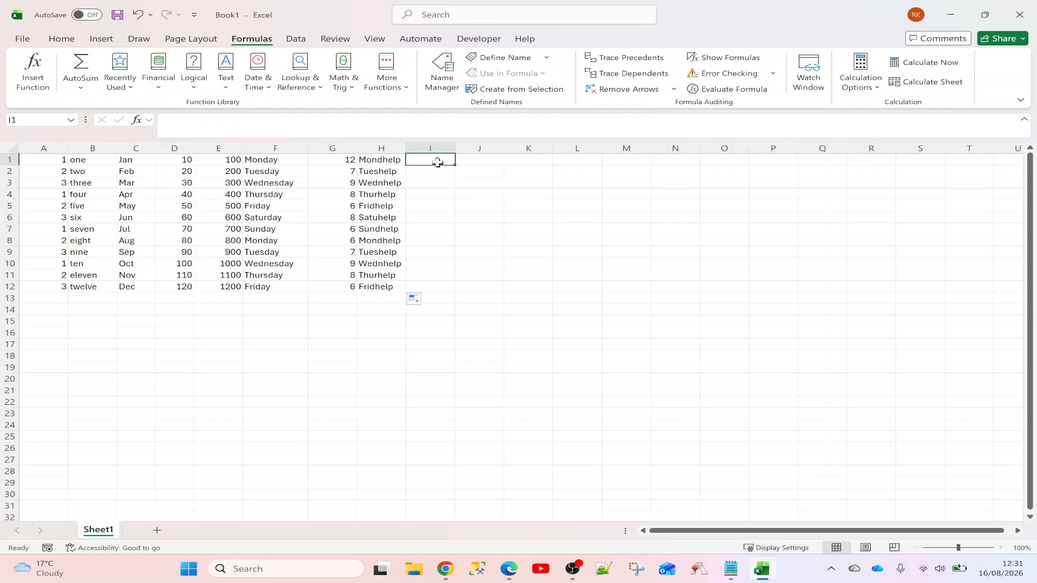
Enter =LEN(B1) in I1 to measure the word one
text(=)
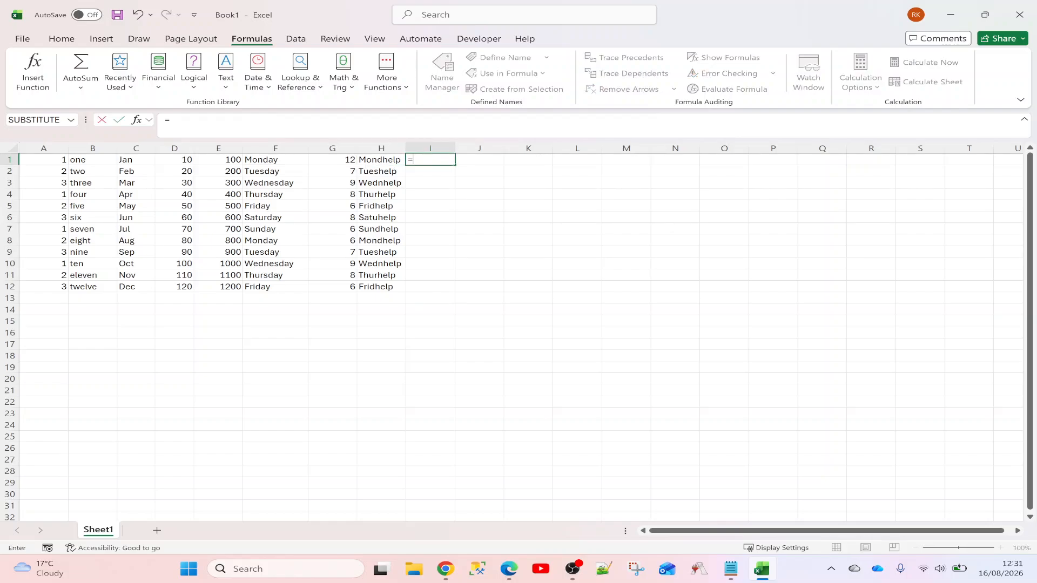
text(len()
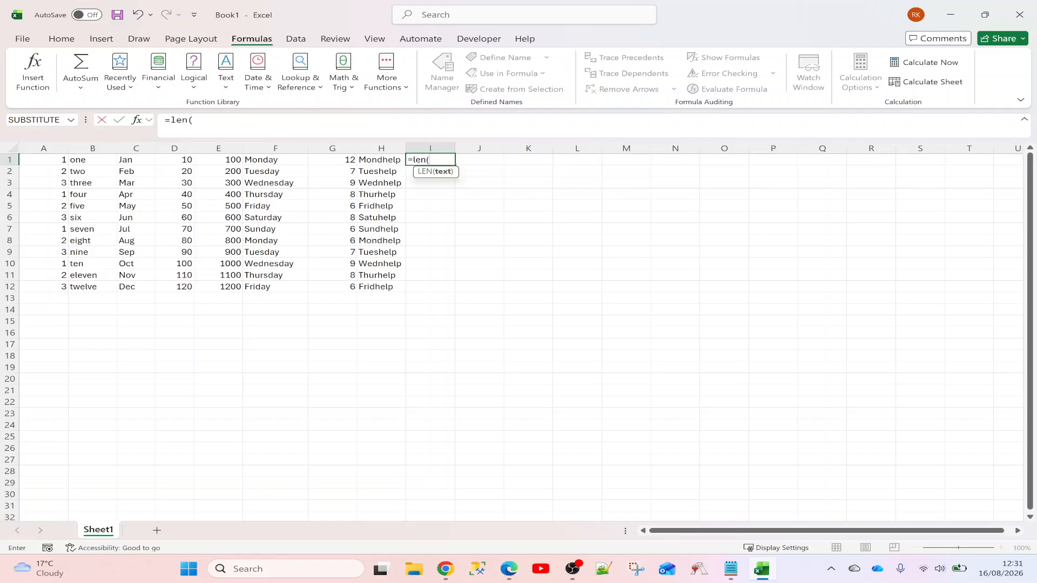
click(96, 162)
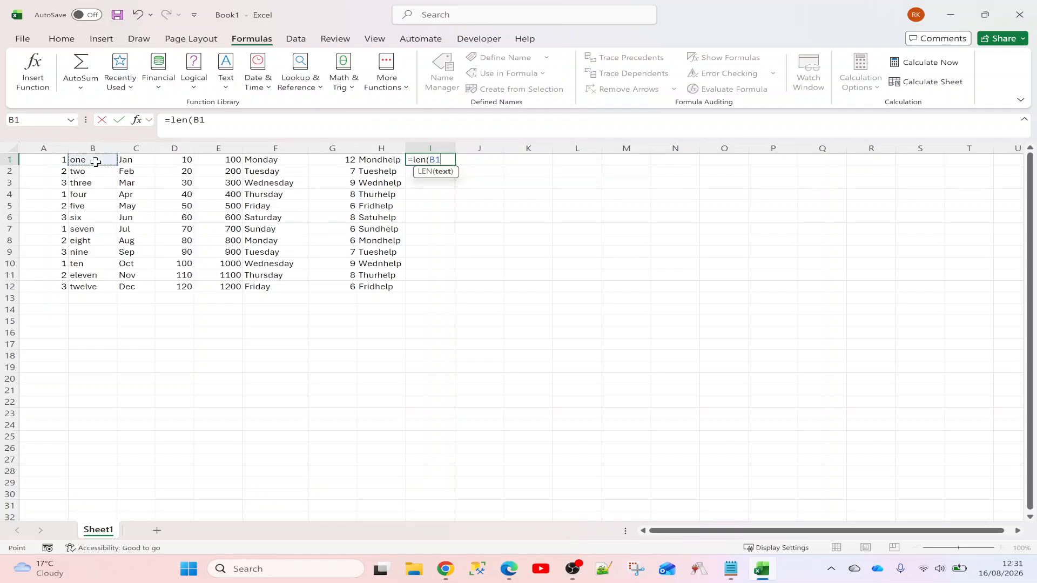
text())
key(Return)
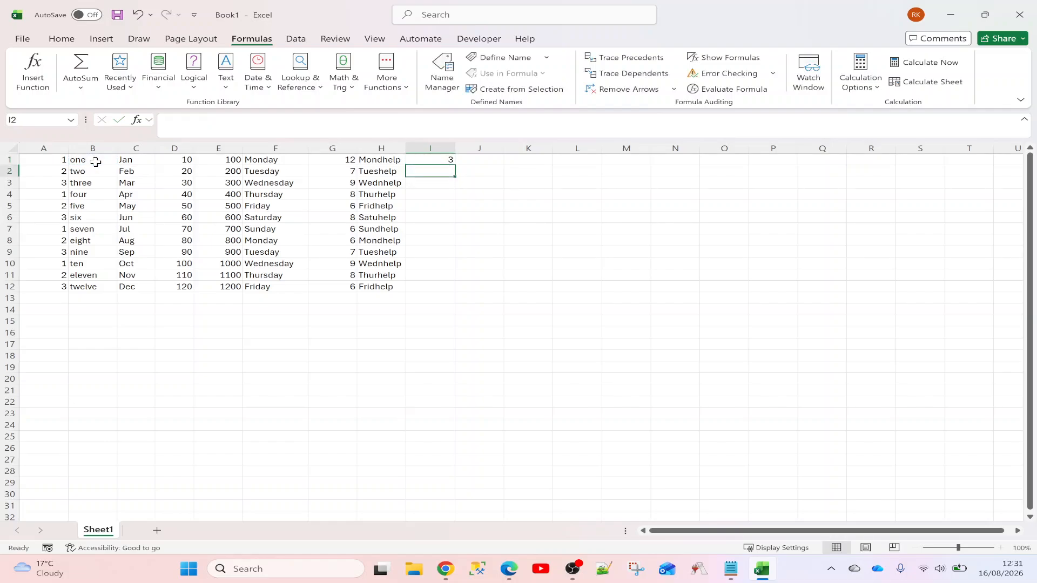
Extend I1 to =LEN(B1)*LEN(F1), showing 18
click(437, 160)
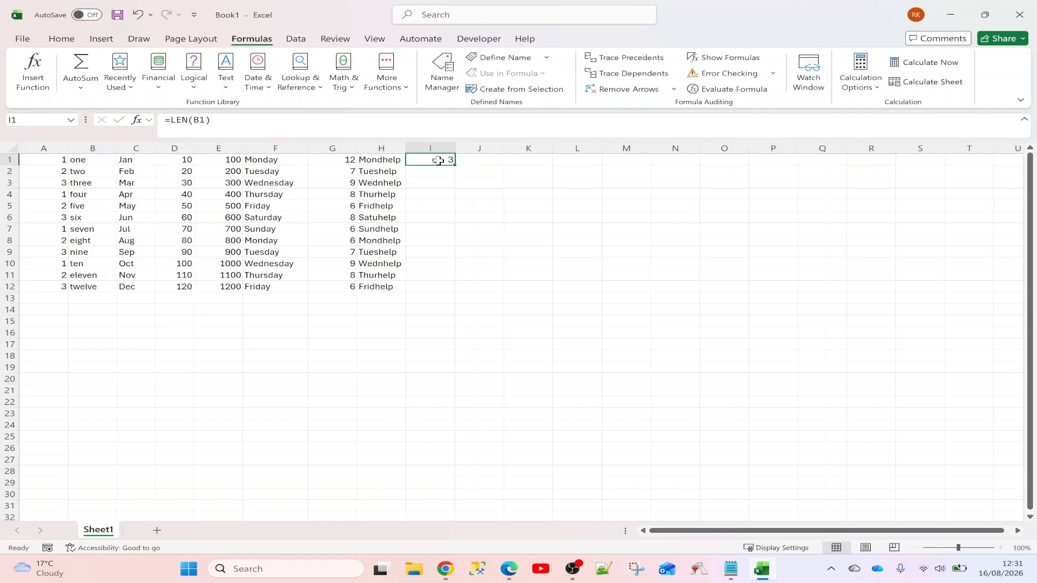
click(211, 120)
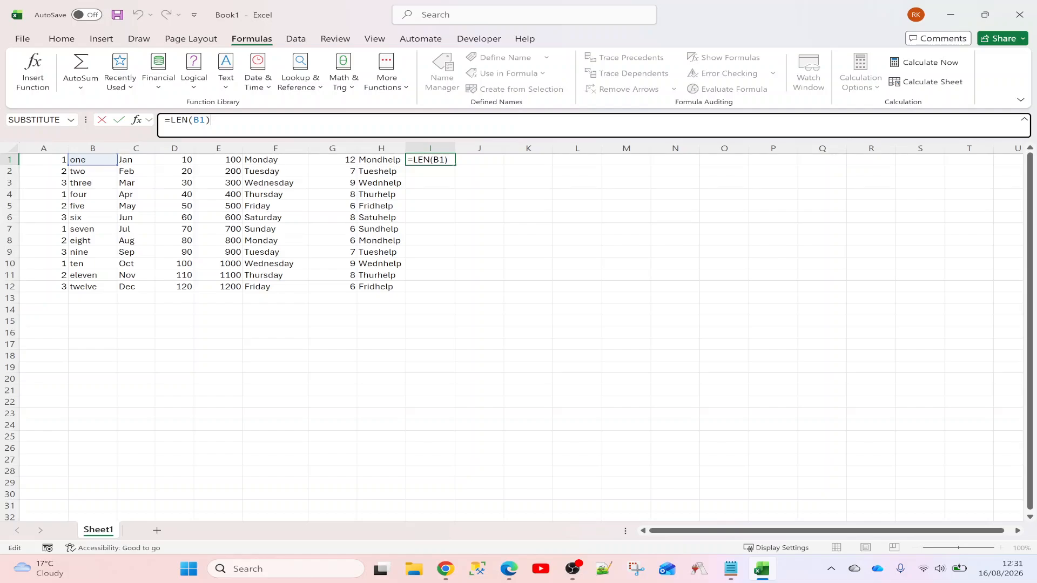
text(*len)
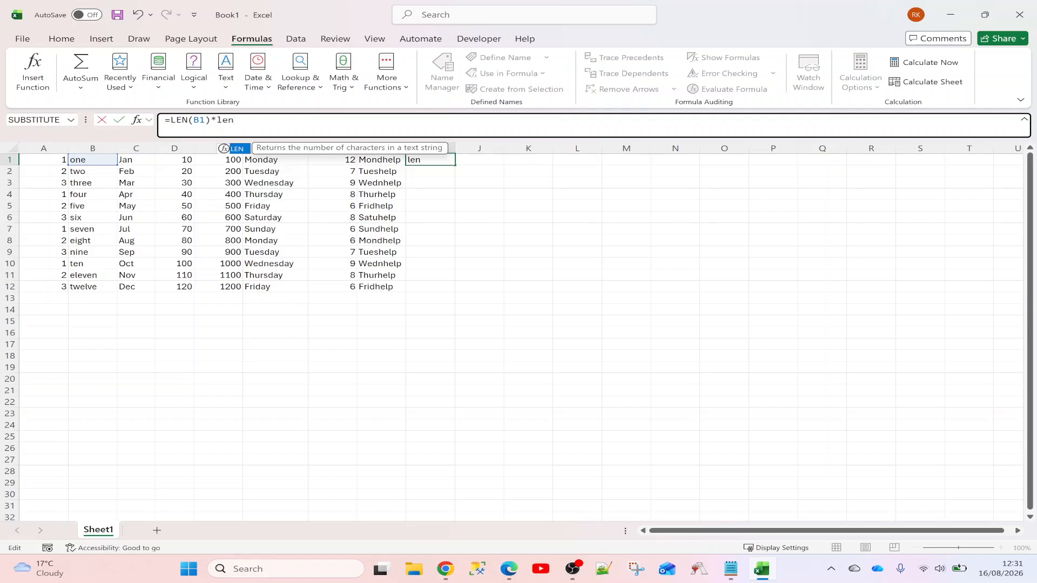
text(()
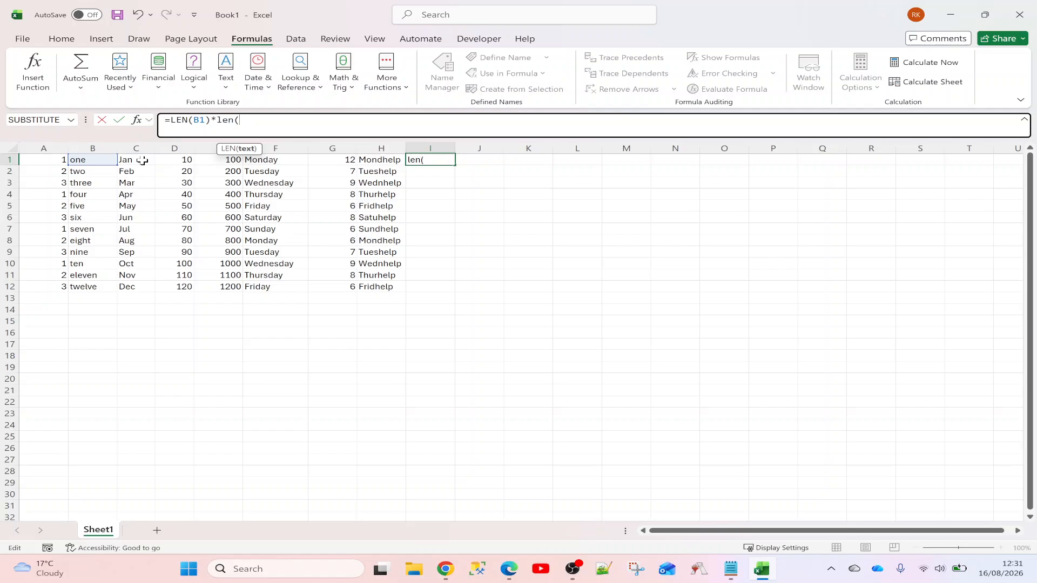
click(297, 162)
key(Return)
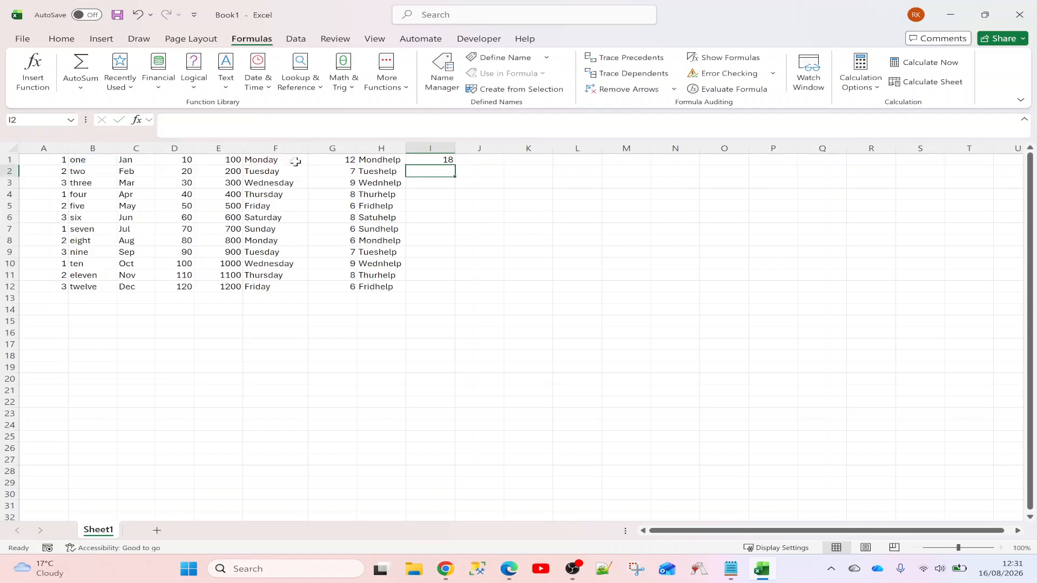
key(Up)
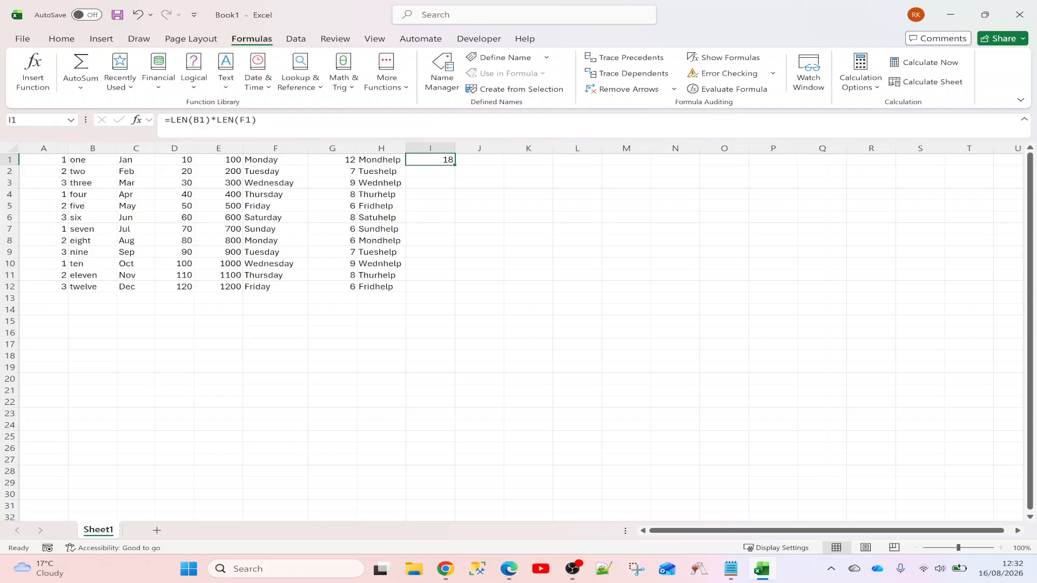
Inspect the LEN(B1) and LEN(F1) parts of I1's formula without changing it
key(F2)
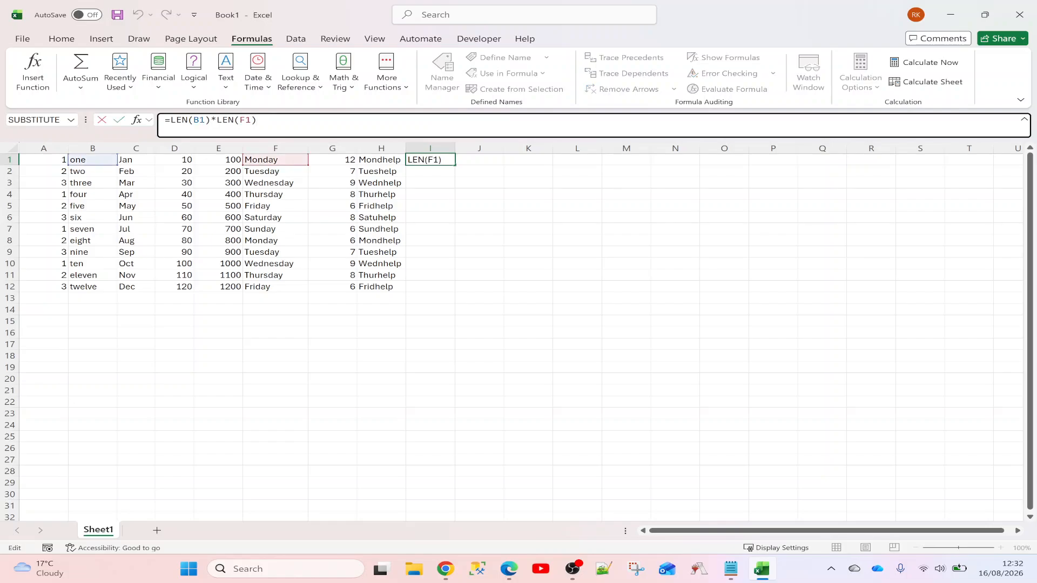
drag(170, 120, 211, 121)
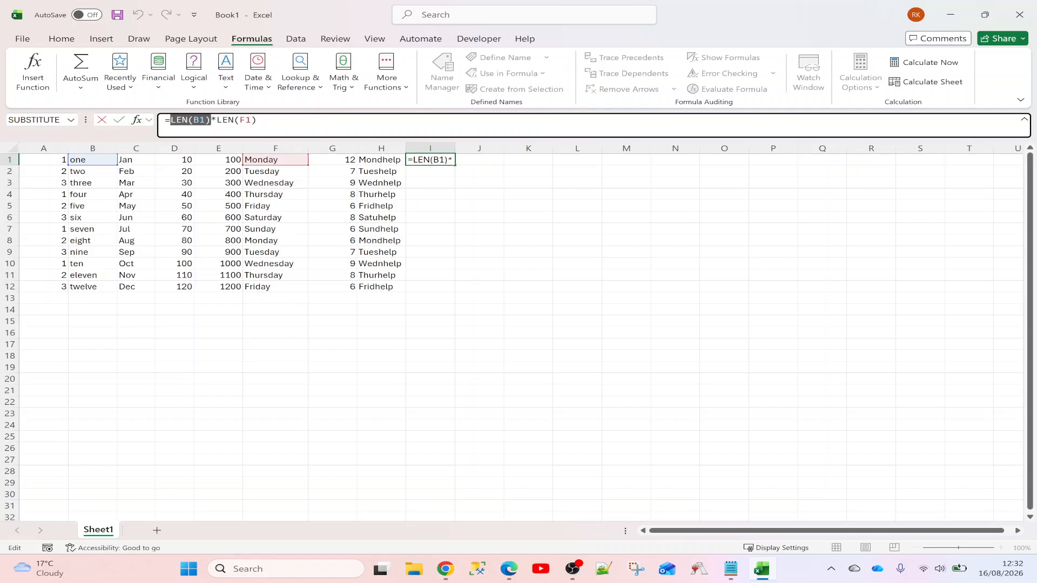
click(216, 121)
key(shift+Left)
key(shift+Left)
key(shift+Left)
key(shift+Left)
key(shift+Left)
key(shift+Left)
key(shift+Left)
drag(257, 120, 217, 120)
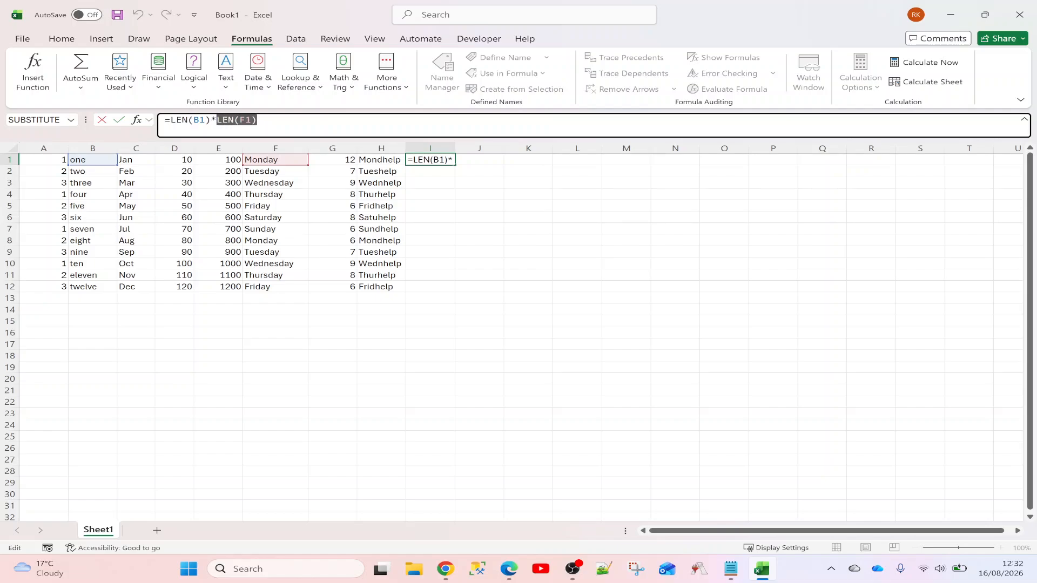
key(ctrl+Return)
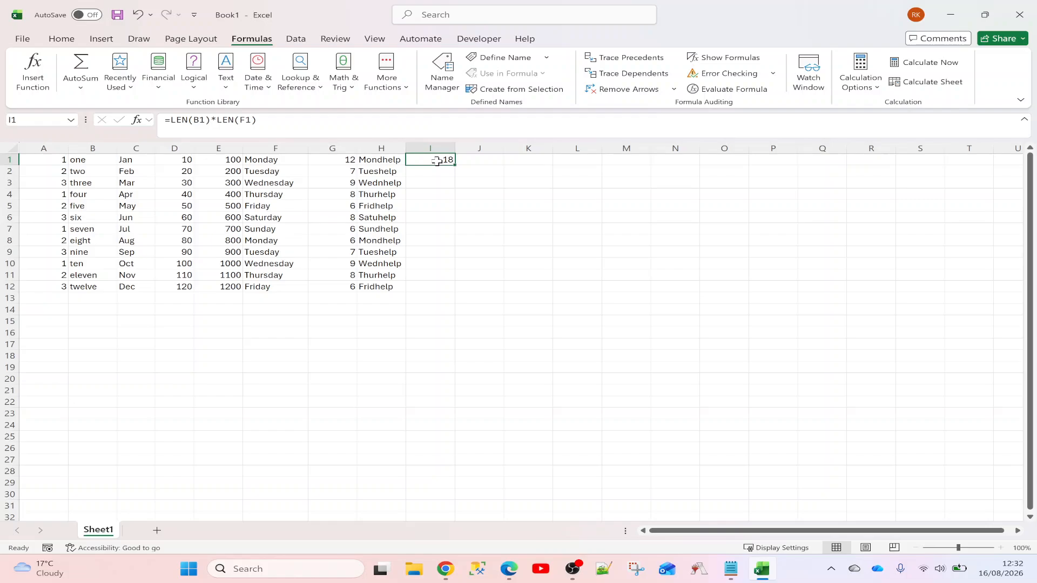
Enter =LEFT(F1,LEN(B1)) in J1
click(490, 161)
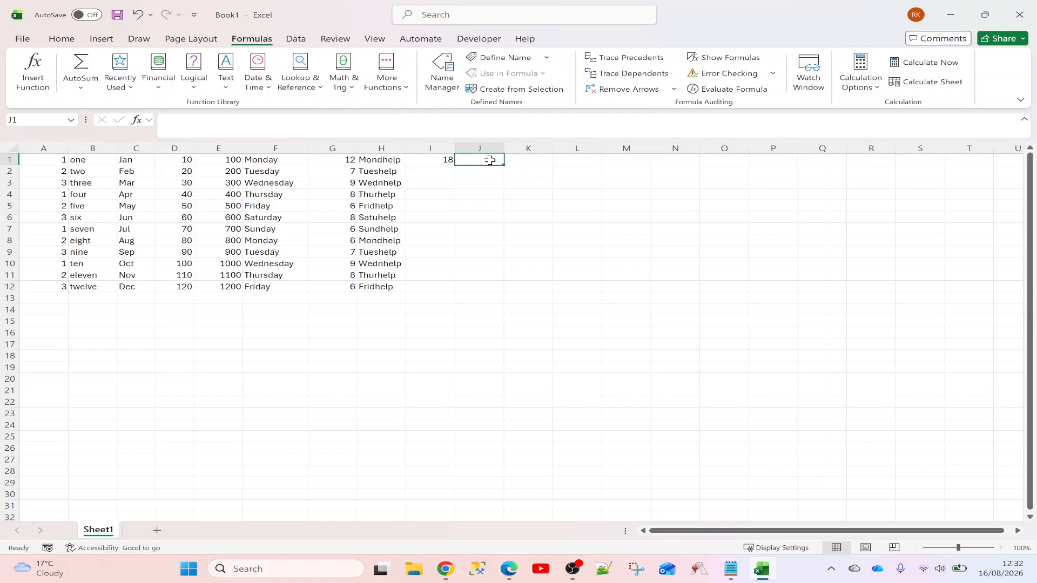
text(=l)
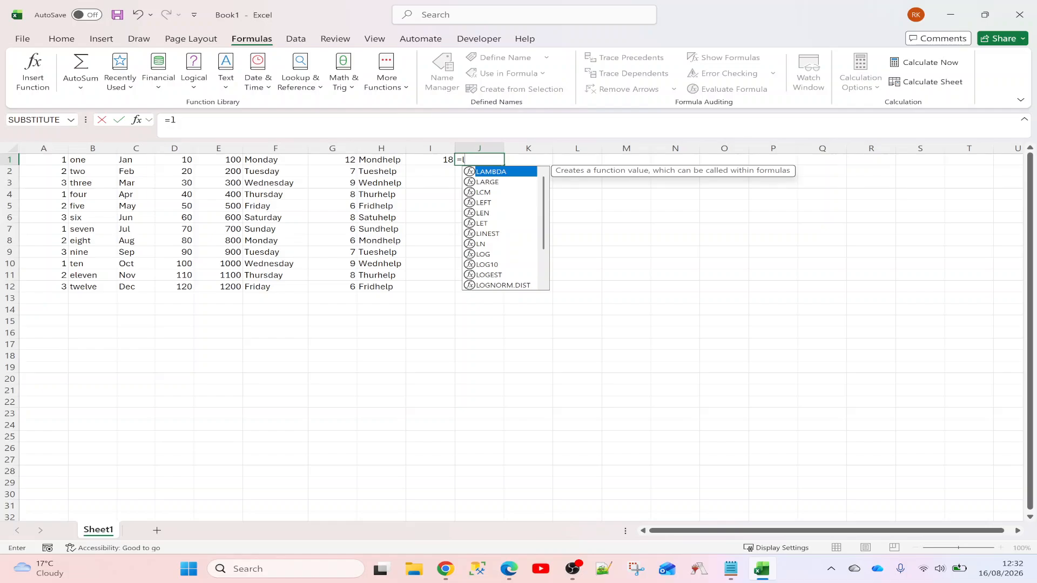
text(eft()
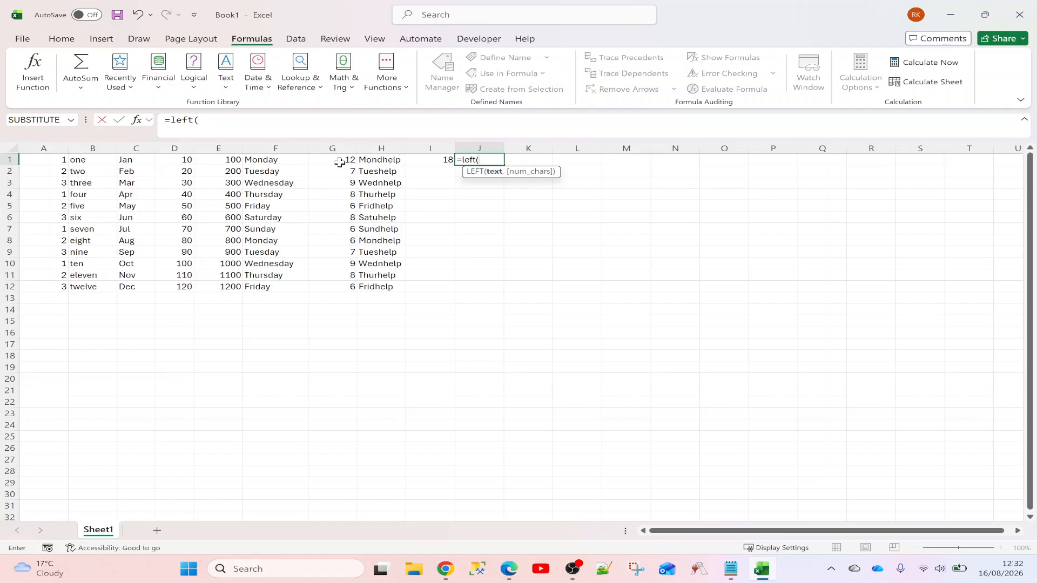
click(283, 160)
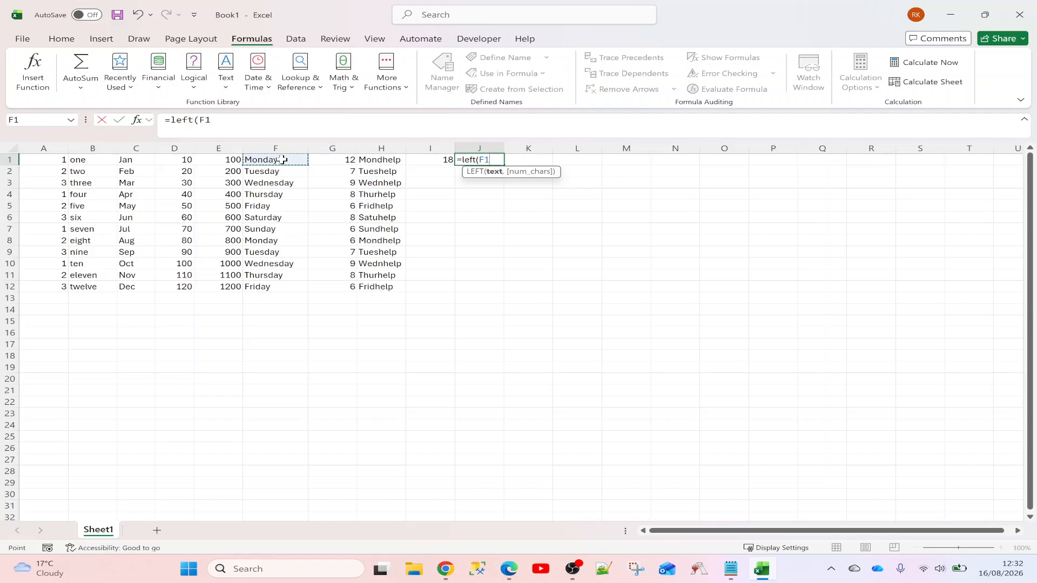
text(,)
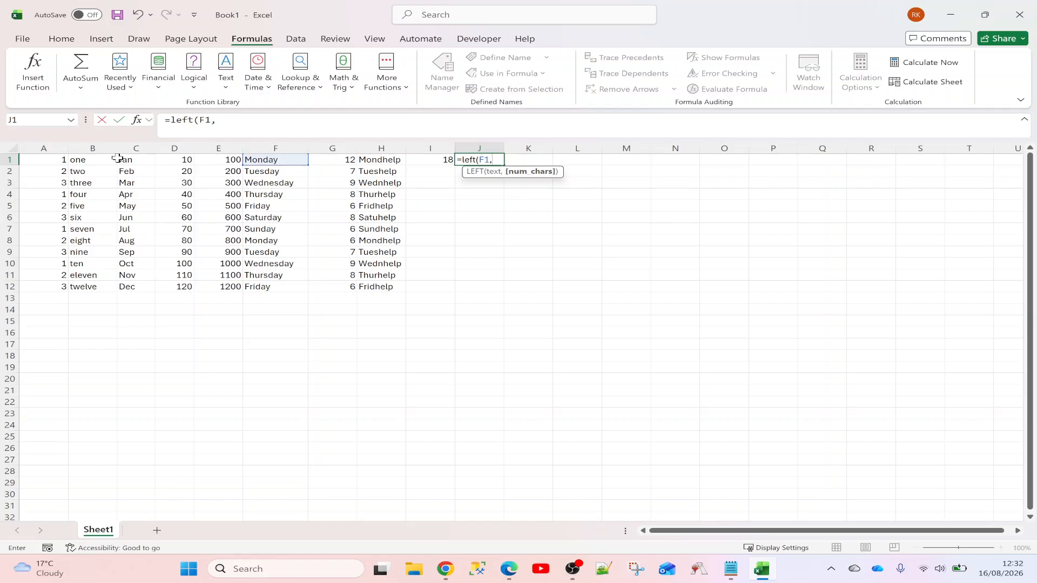
text(l)
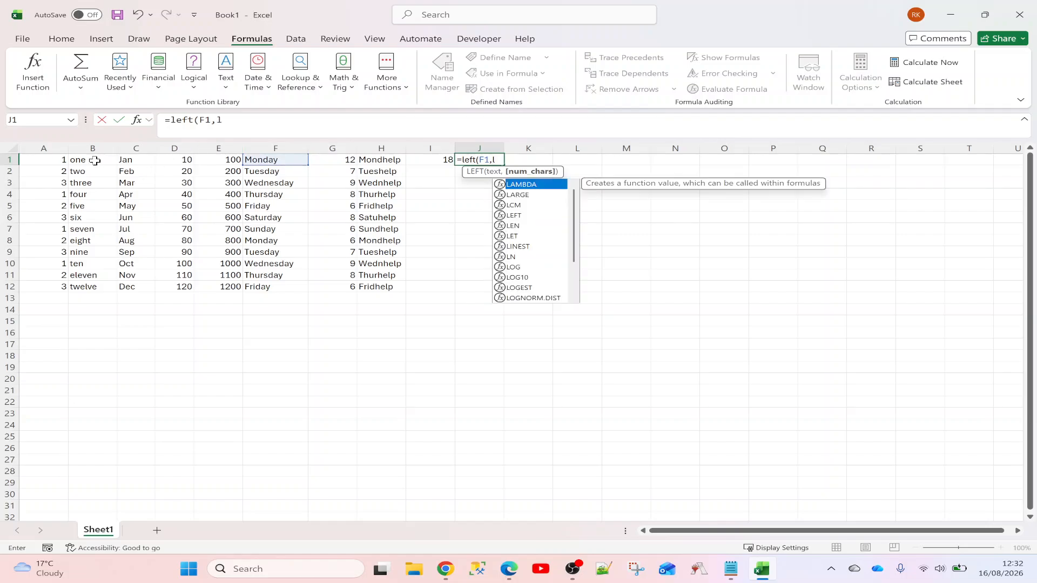
text(en()
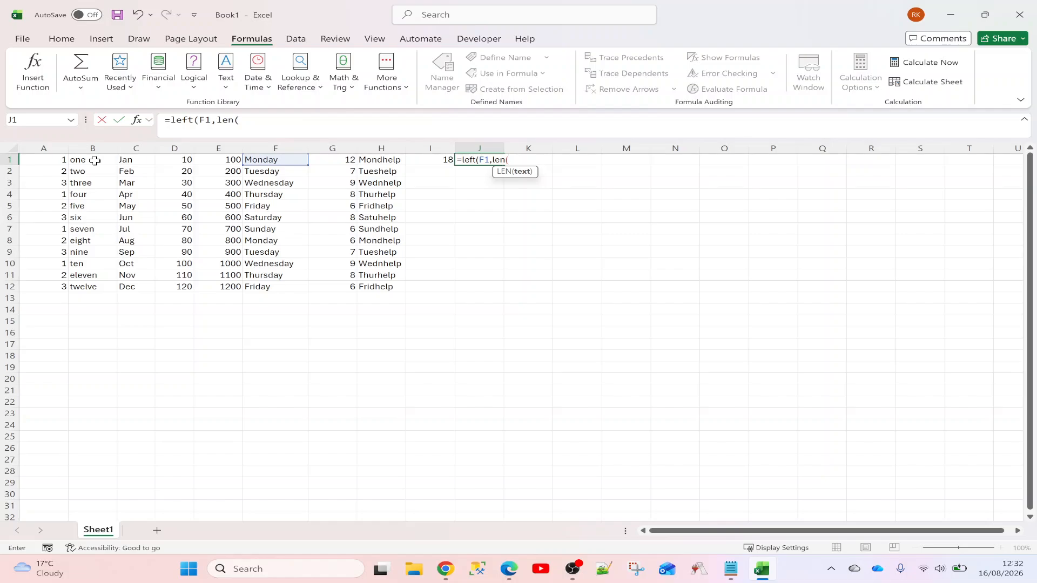
click(95, 161)
text()))
key(Return)
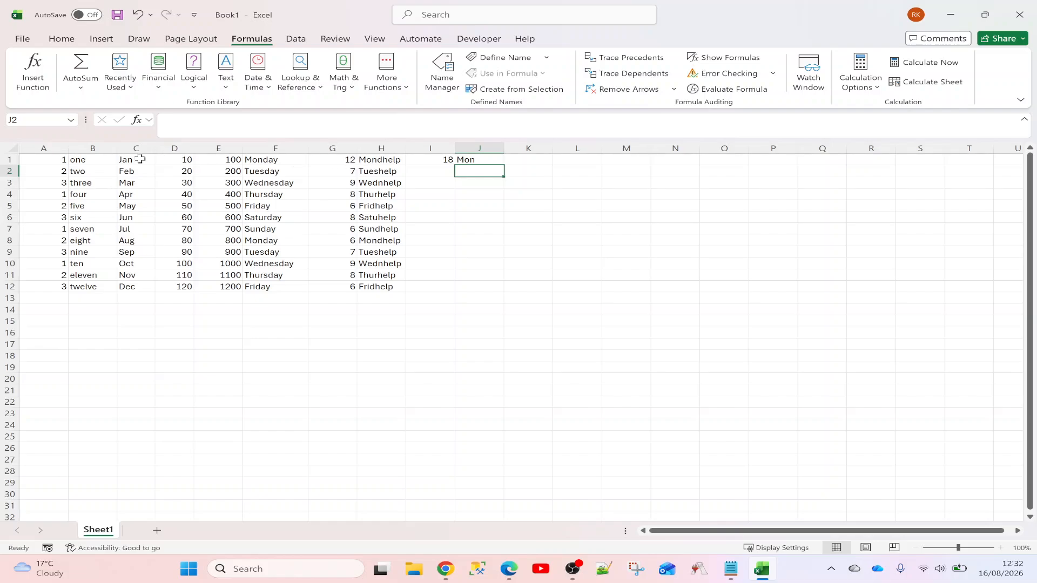
Compare B1 and F1, then fill J1's formula down to J12
click(101, 162)
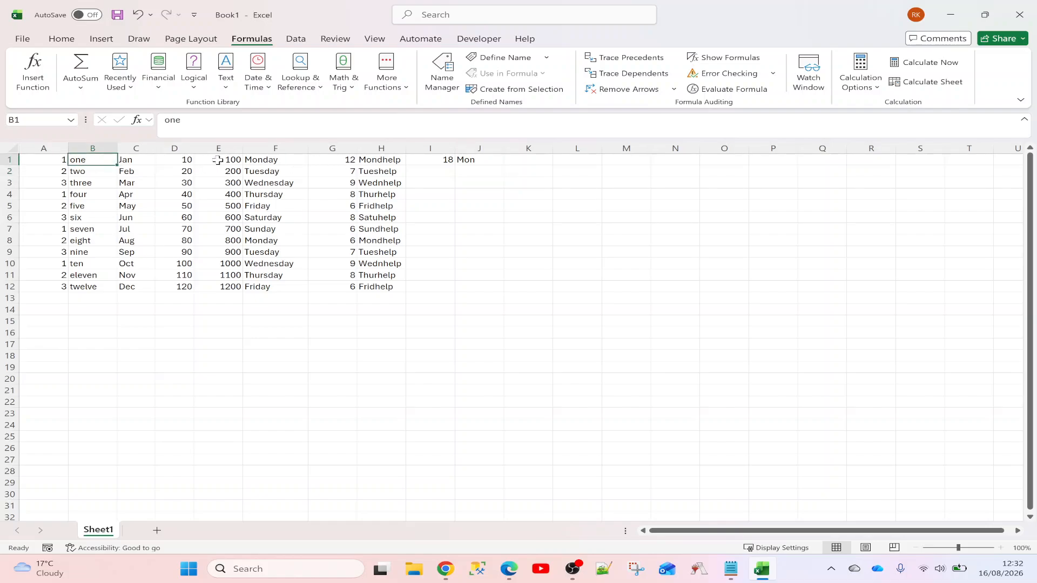
click(285, 160)
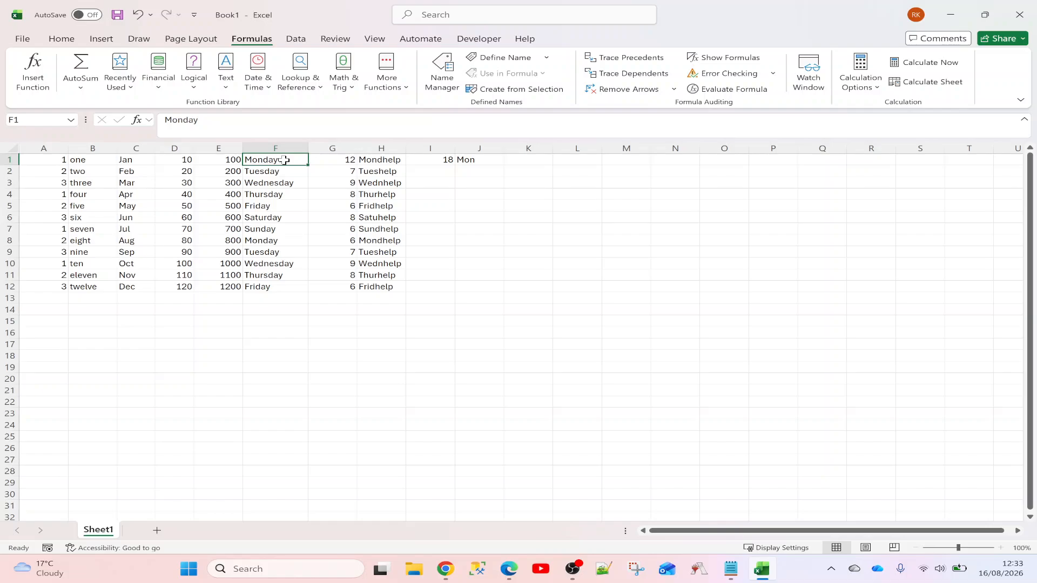
click(494, 160)
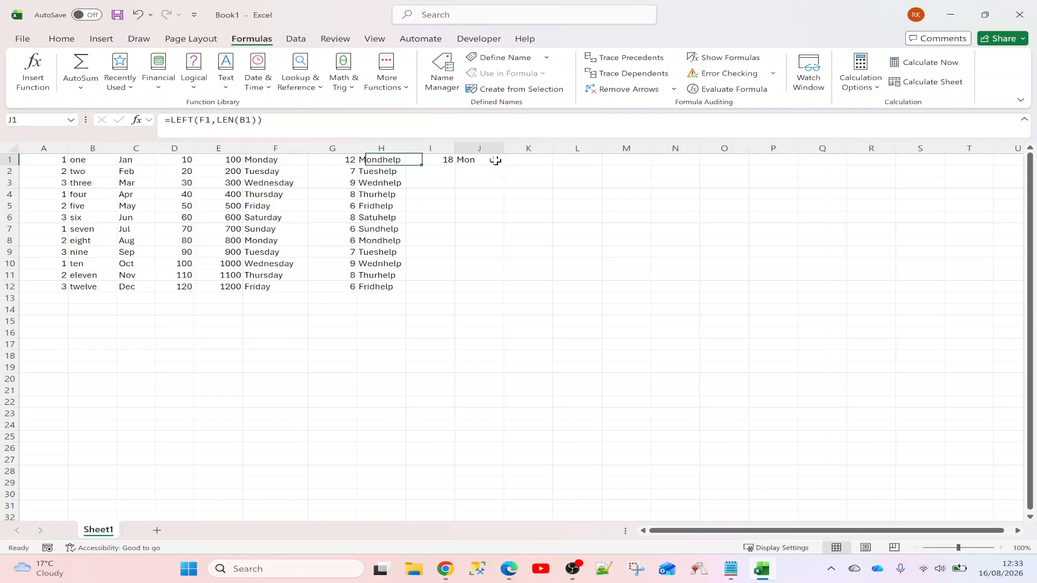
drag(504, 168, 502, 294)
click(485, 185)
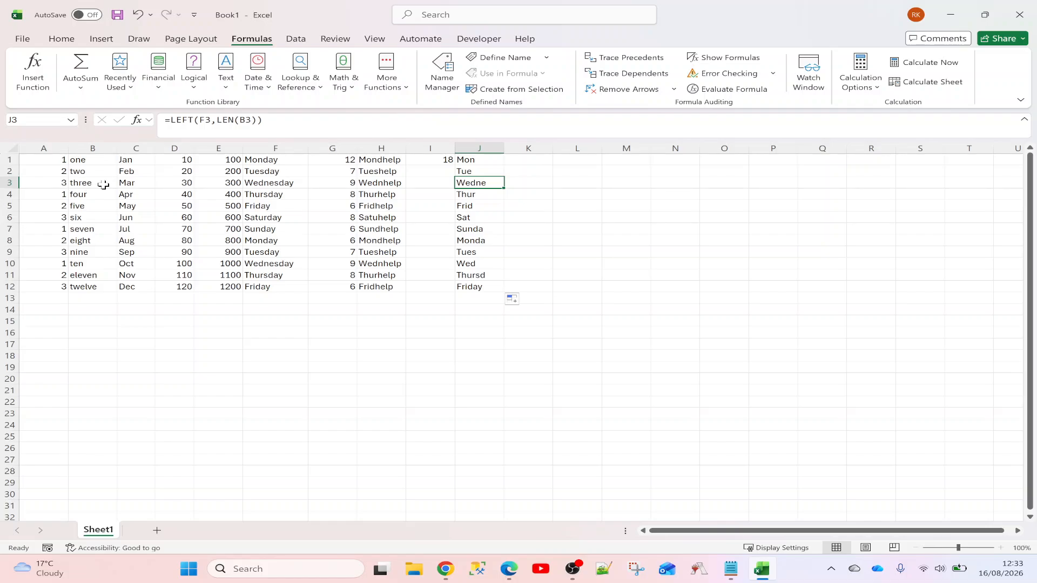
click(301, 185)
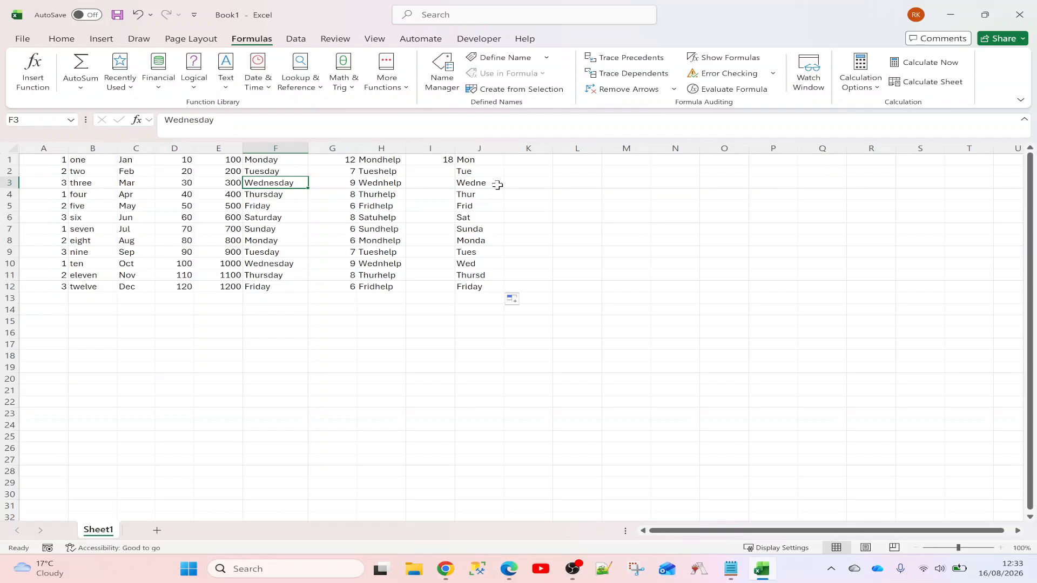
click(493, 160)
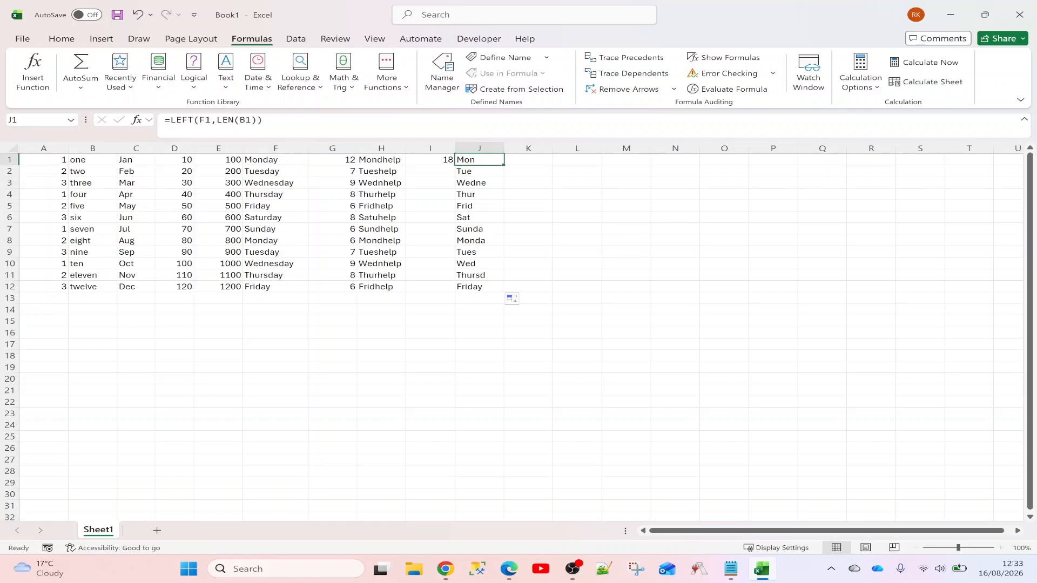
key(F2)
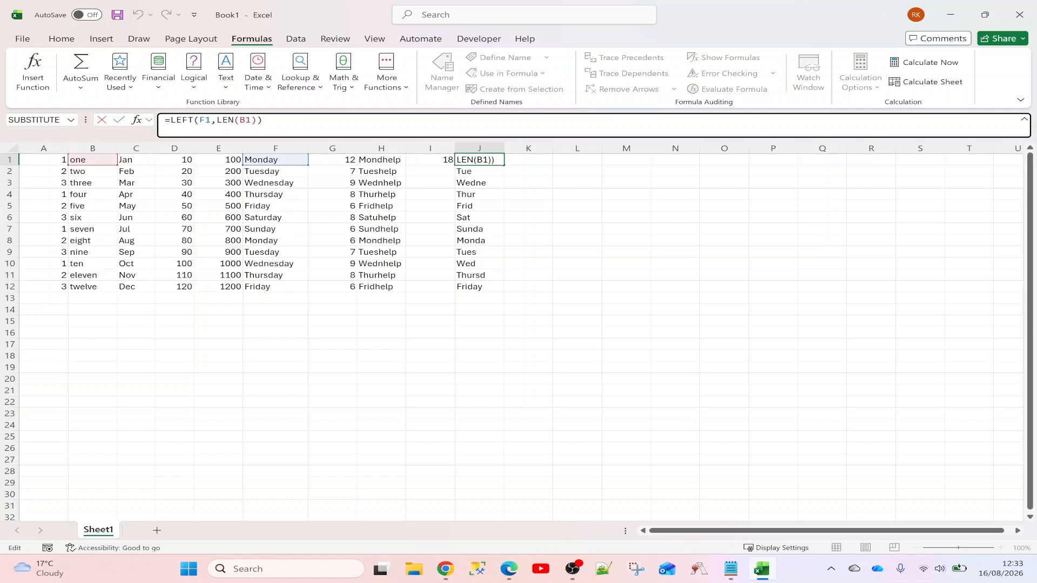
click(196, 119)
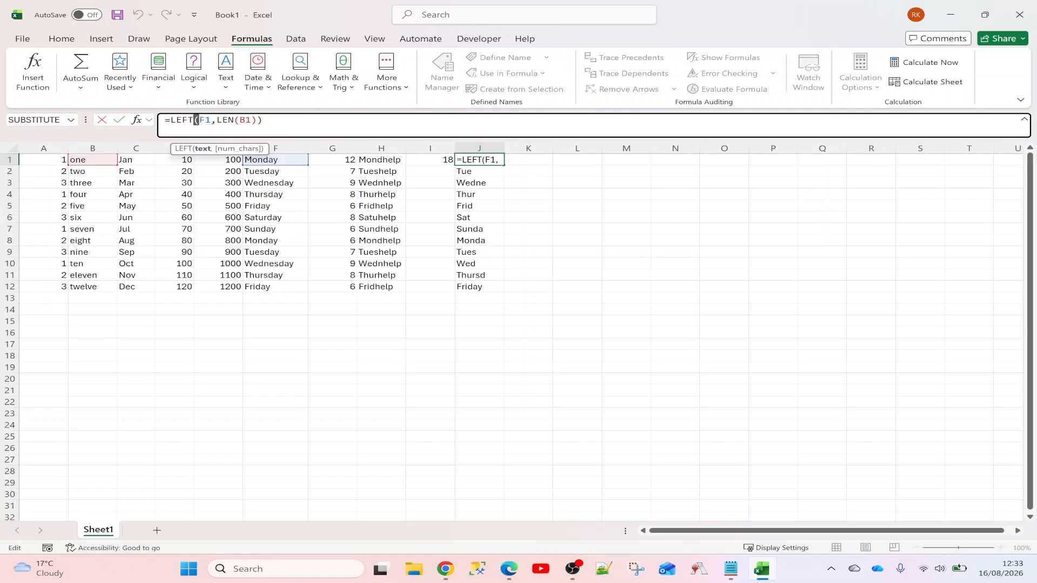
key(Right)
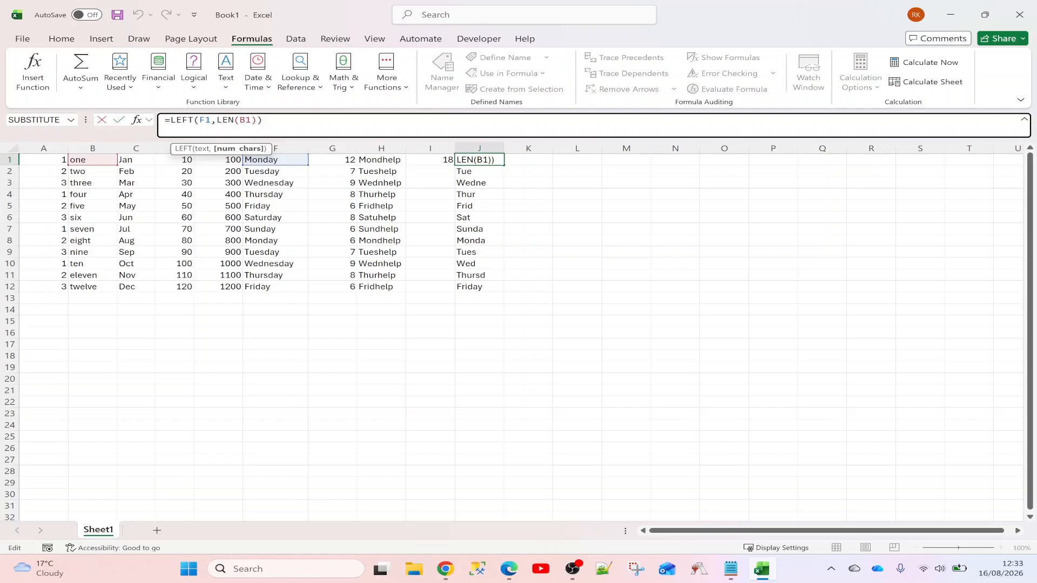
drag(235, 120, 239, 120)
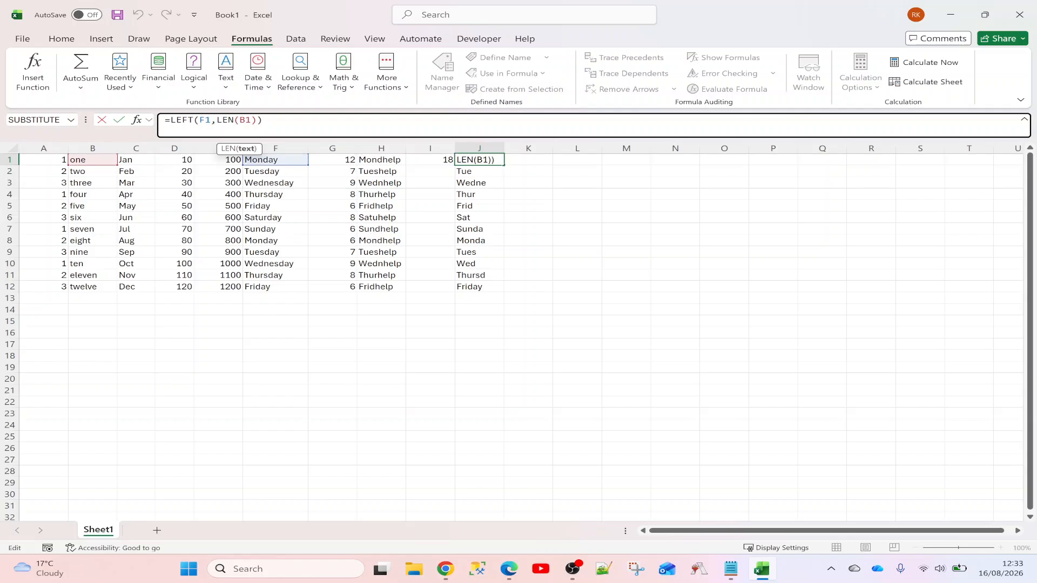
key(Right)
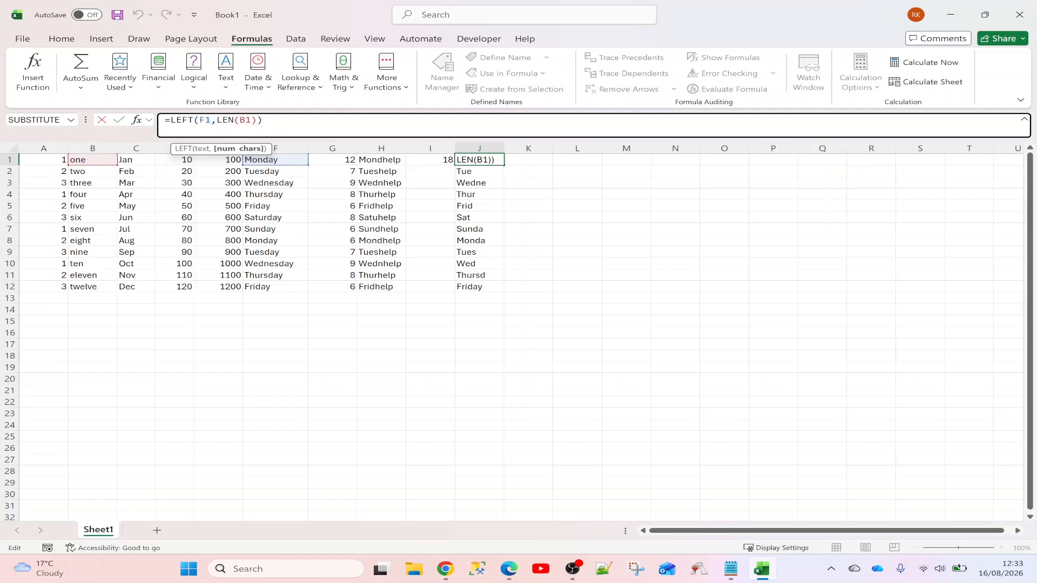
key(ctrl+Return)
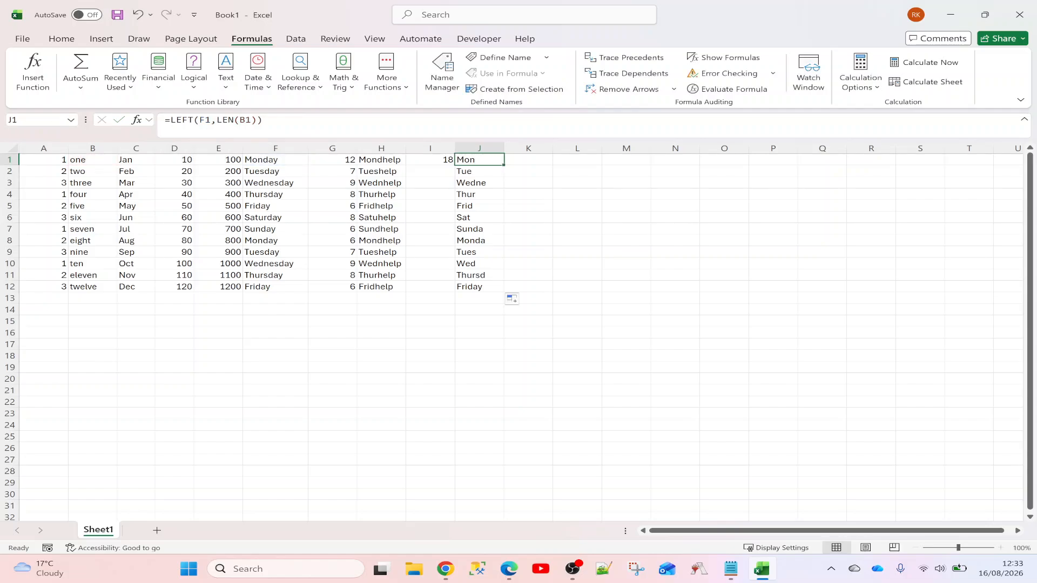